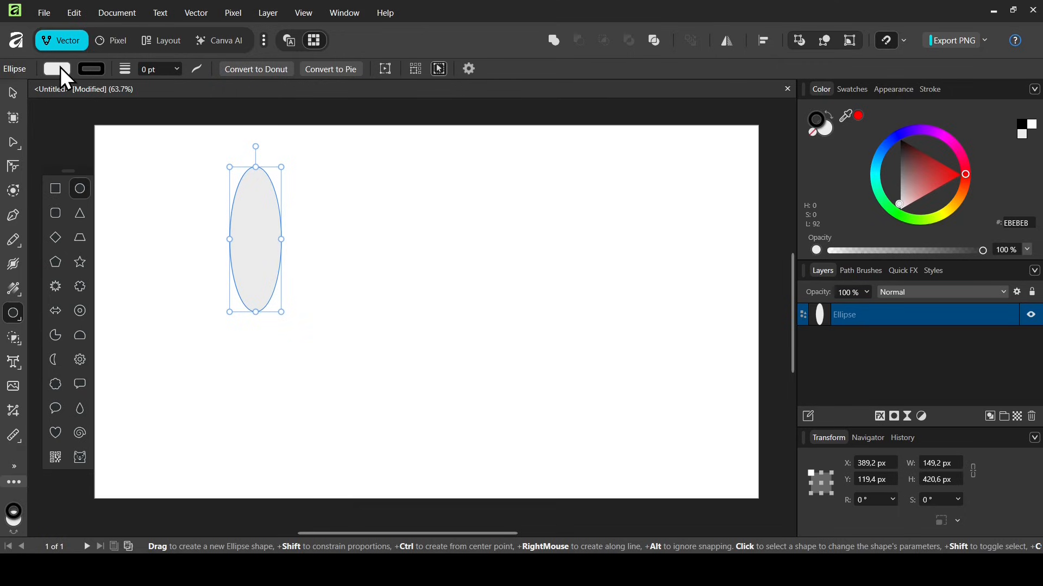
# Remove the ellipse's fill and give it a 1 pt stroke
pyautogui.click(59, 67)
pyautogui.click(213, 87)
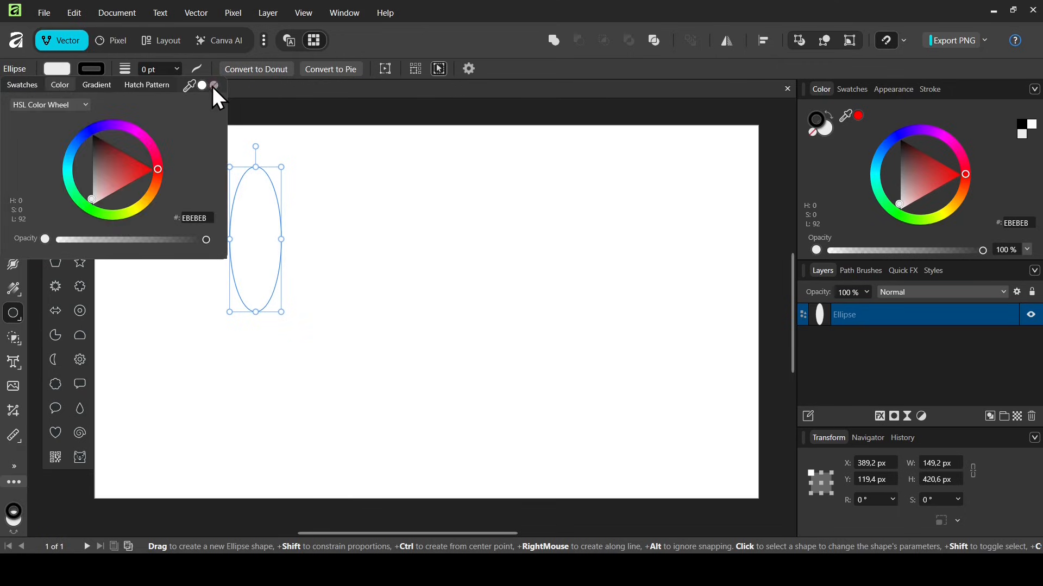
pyautogui.click(151, 70)
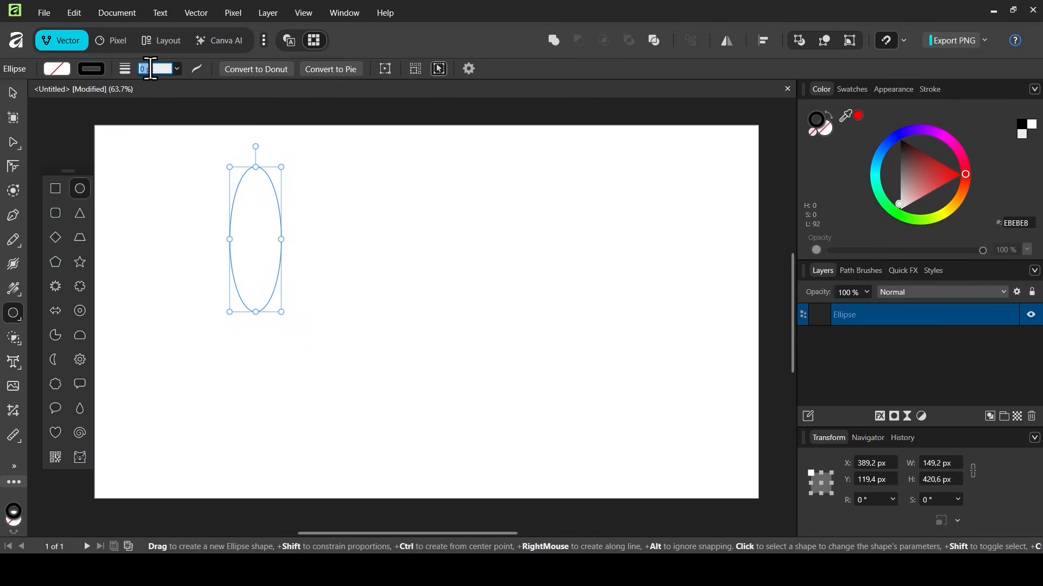
pyautogui.write('1')
pyautogui.press('Return')
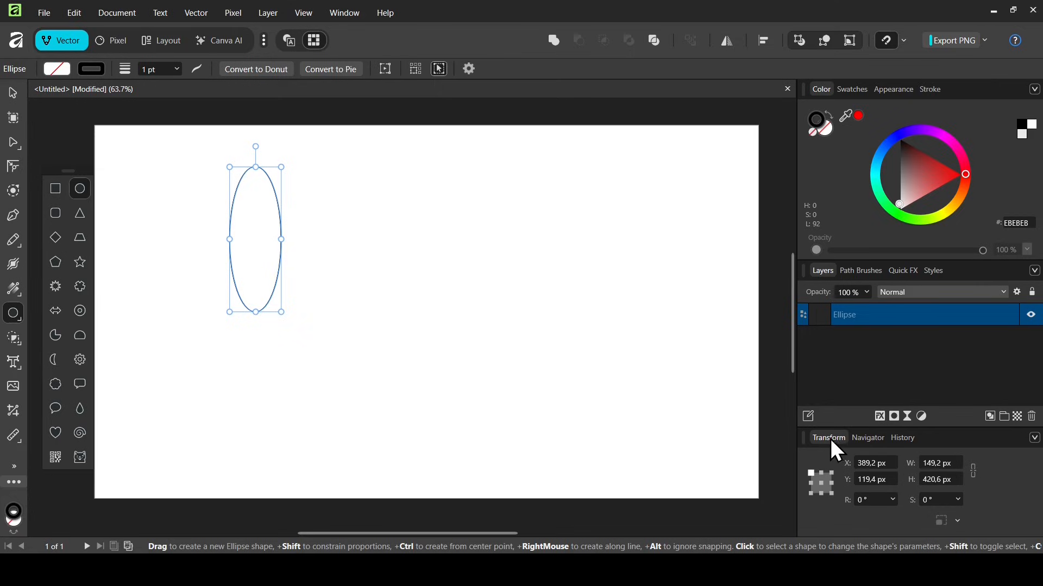
# Resize the ellipse to 350 px wide and 600 px high
pyautogui.click(353, 13)
pyautogui.moveTo(372, 77)
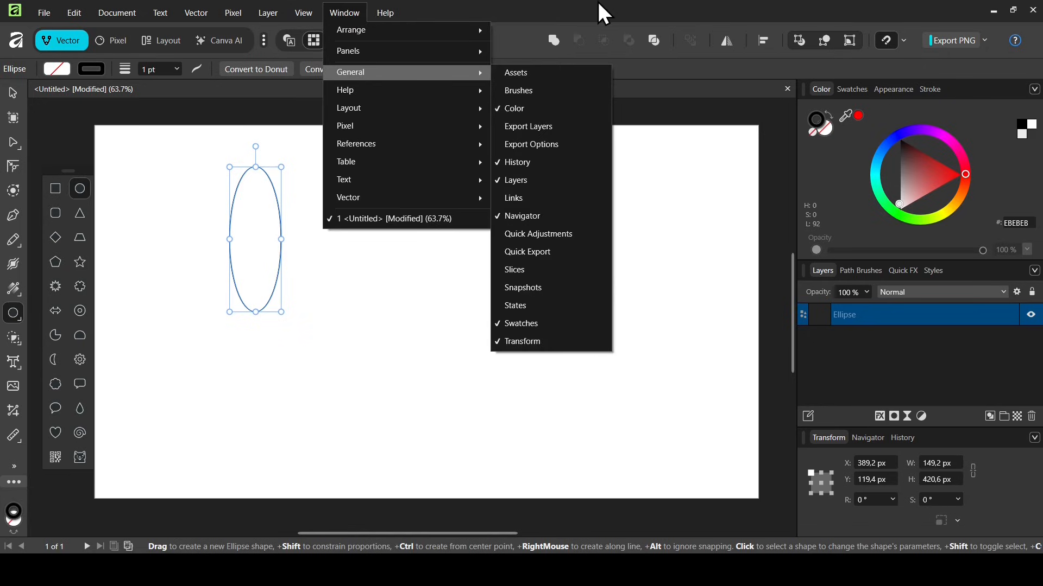
pyautogui.click(611, 14)
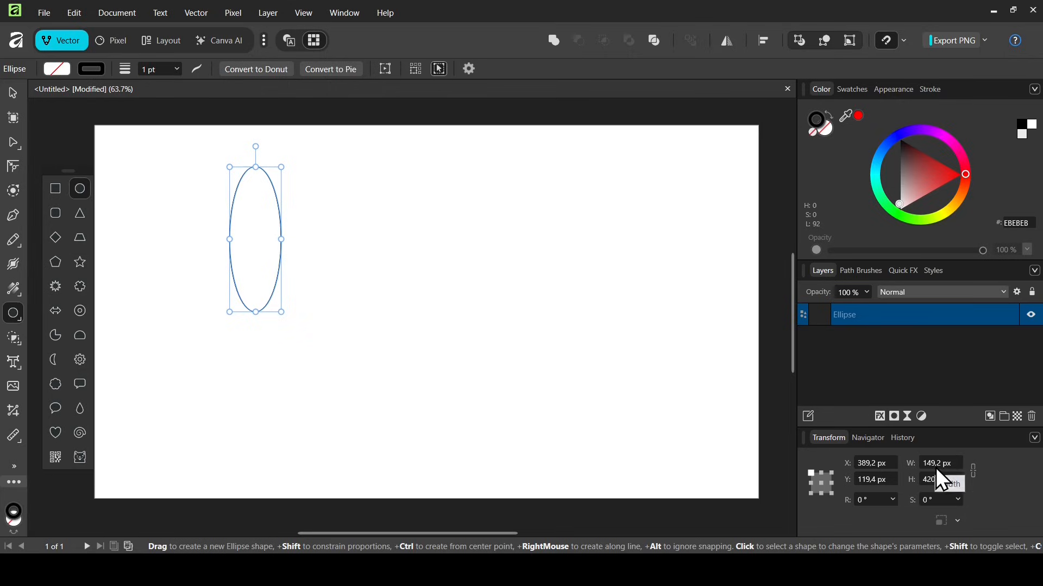
pyautogui.write('350')
pyautogui.press('Return')
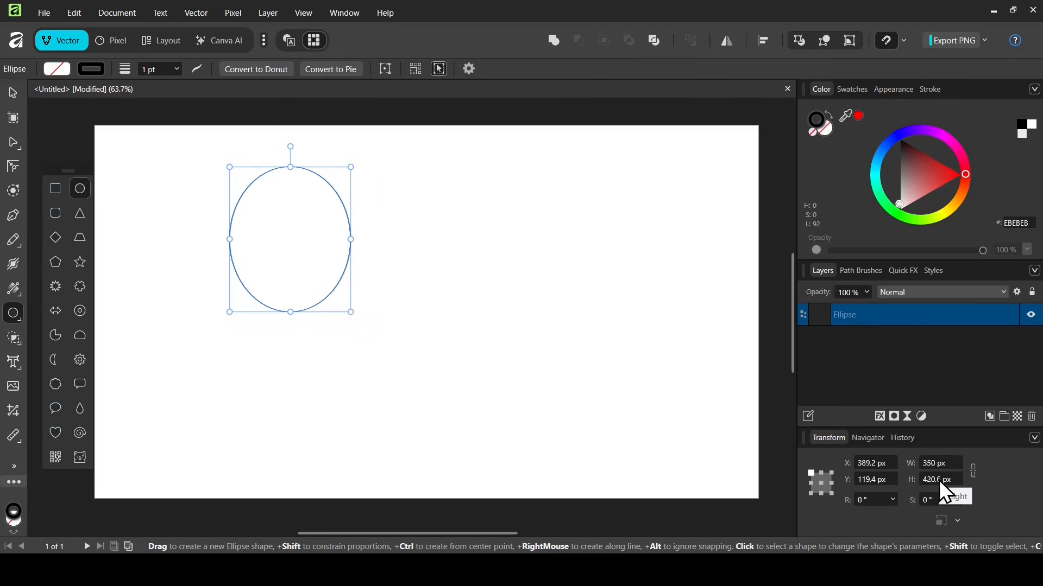
pyautogui.write('600')
pyautogui.press('Return')
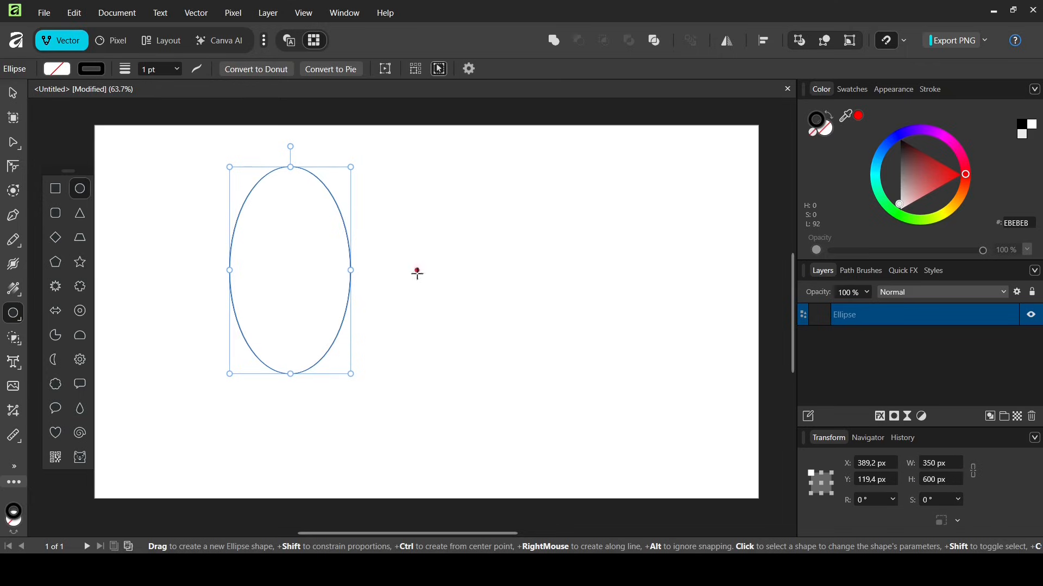
# Rotate the ellipse to -30° so that it leans to the right
pyautogui.click(14, 91)
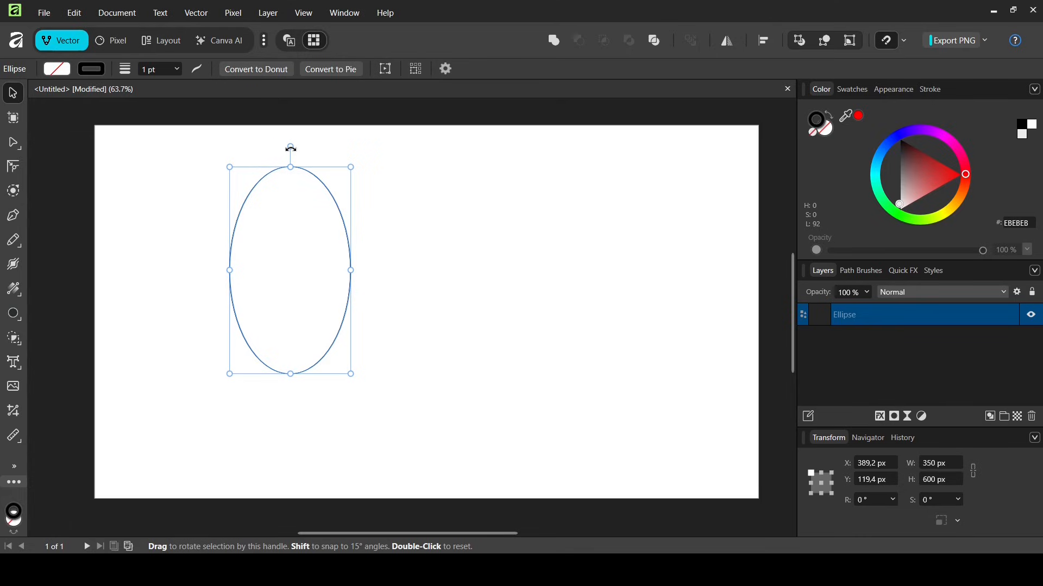
pyautogui.moveTo(290, 146); pyautogui.dragTo(352, 169)
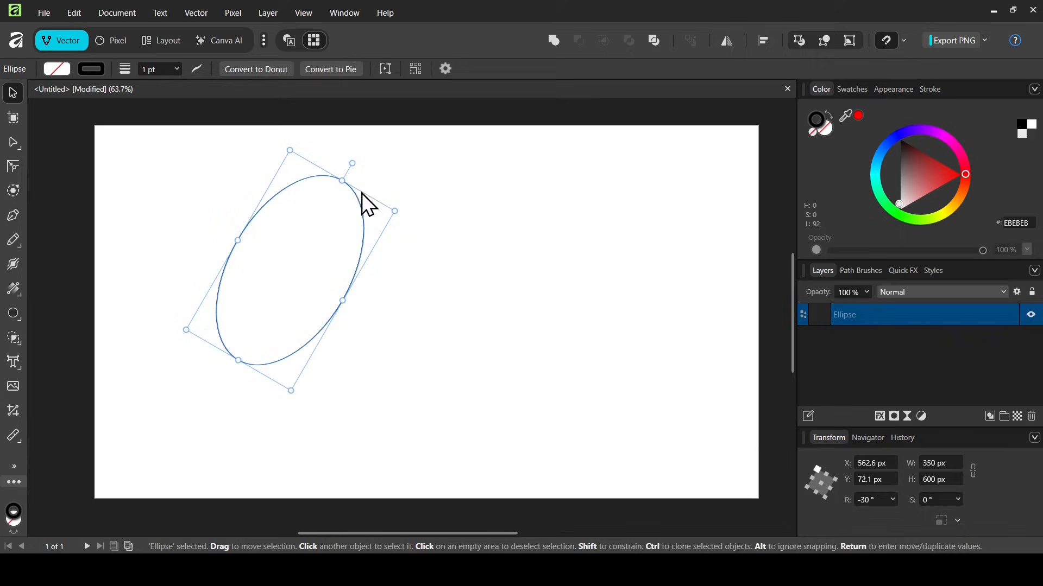
pyautogui.click(415, 161)
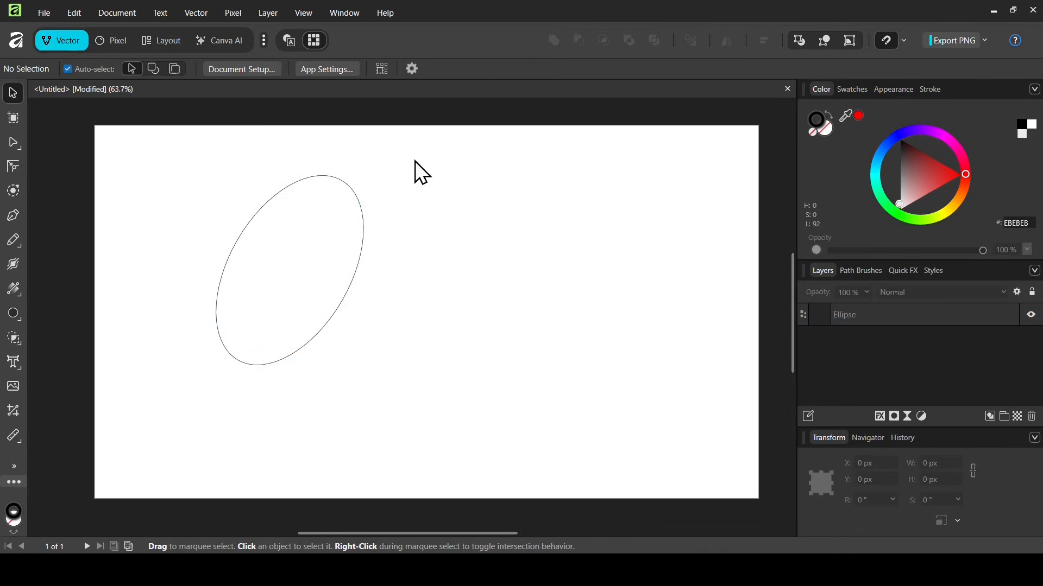
# Duplicate the tilted ellipse and flip the copy horizontally
pyautogui.click(336, 181)
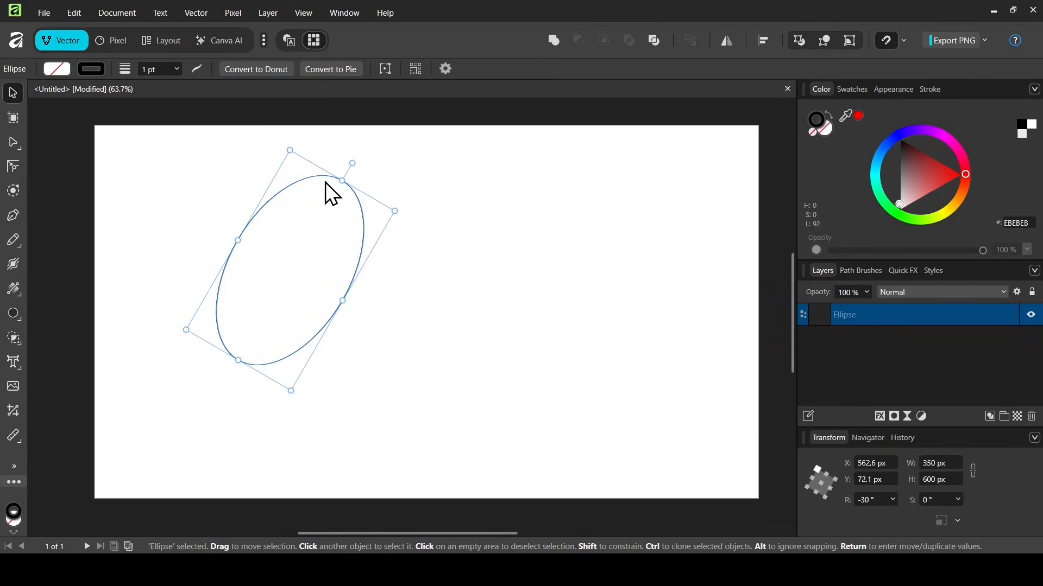
pyautogui.hotkey('ctrl', 'j')
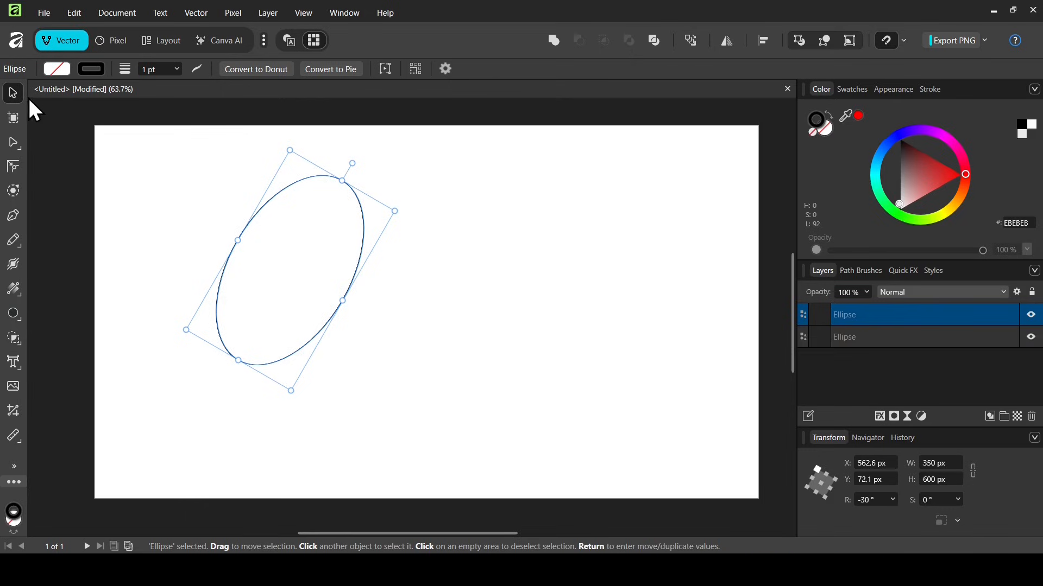
pyautogui.rightClick(322, 218)
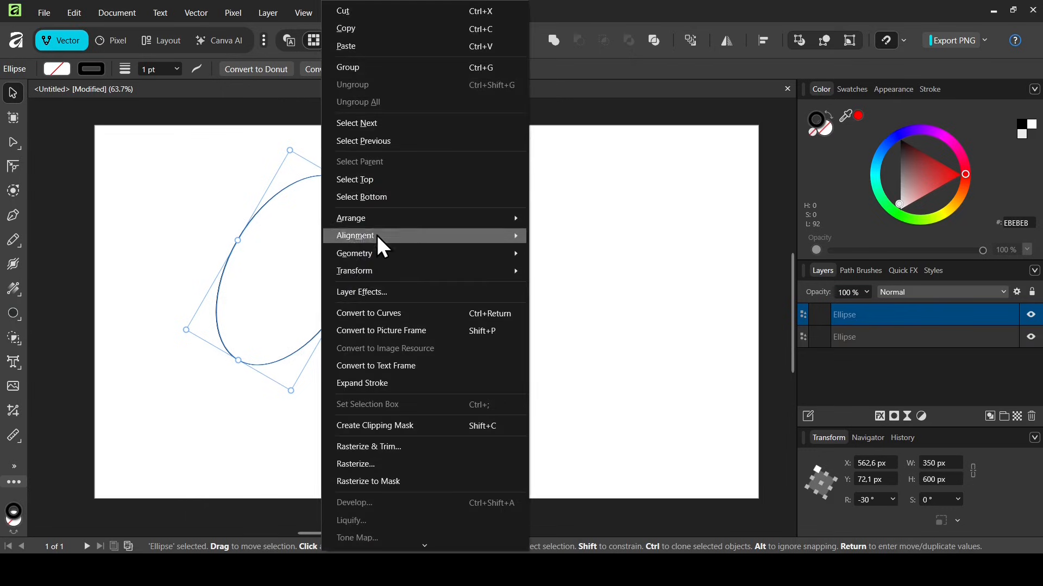
pyautogui.moveTo(416, 269)
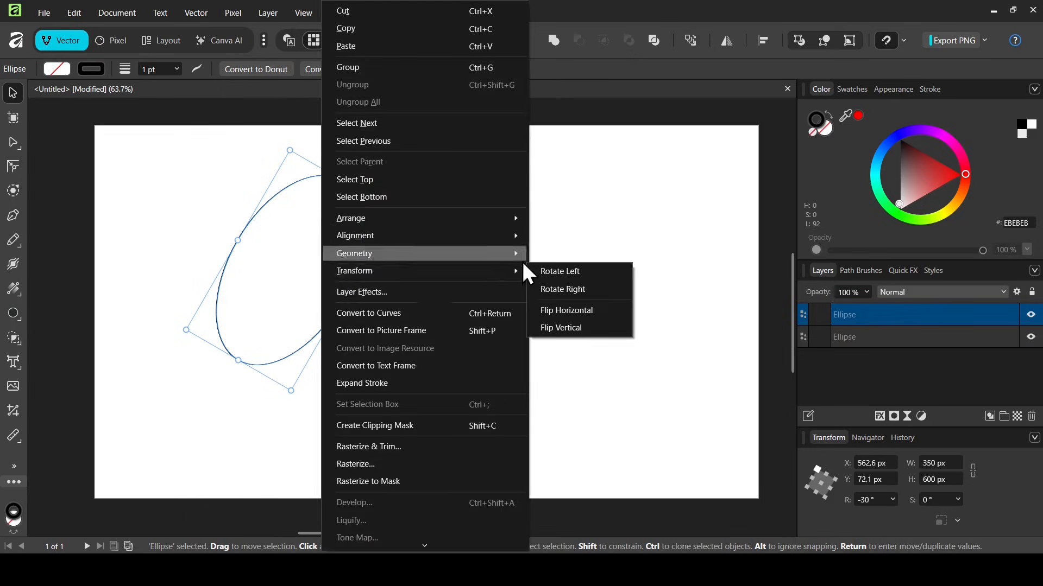
pyautogui.click(587, 312)
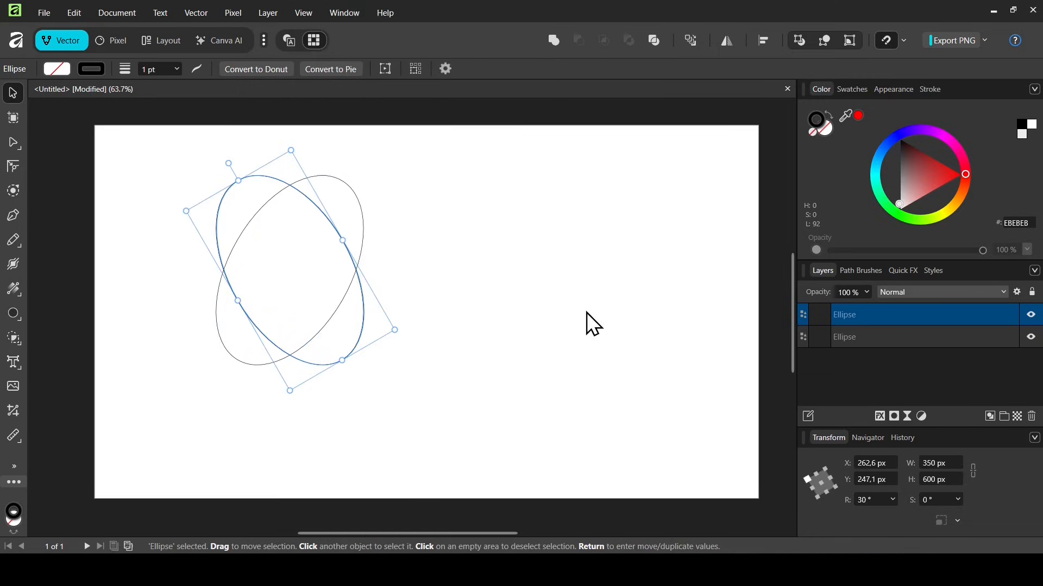
# Move the flipped ellipse right until its top meets the top of the original ellipse
pyautogui.click(905, 40)
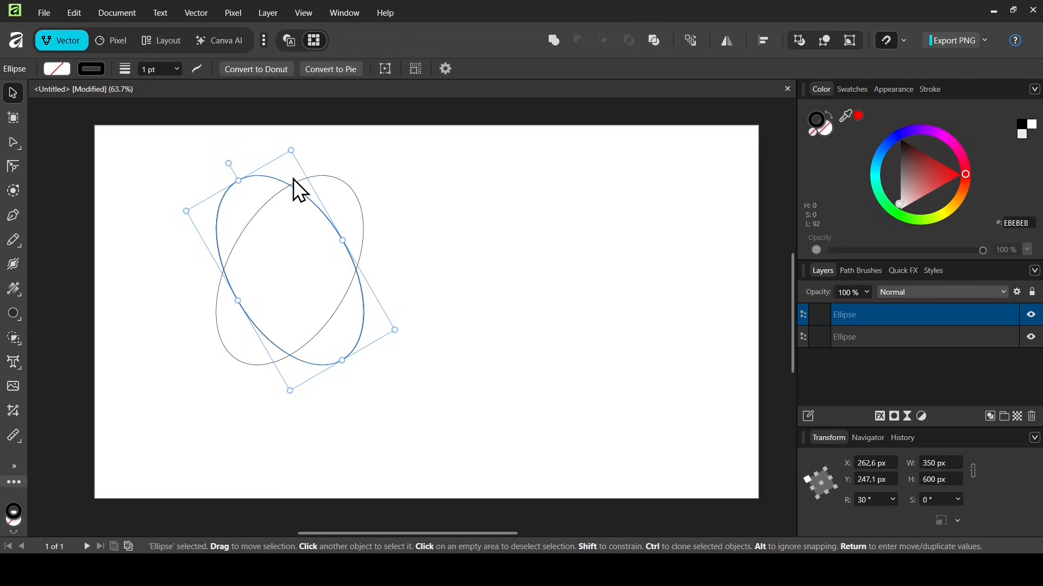
pyautogui.moveTo(294, 178); pyautogui.dragTo(346, 190)
pyautogui.click(425, 172)
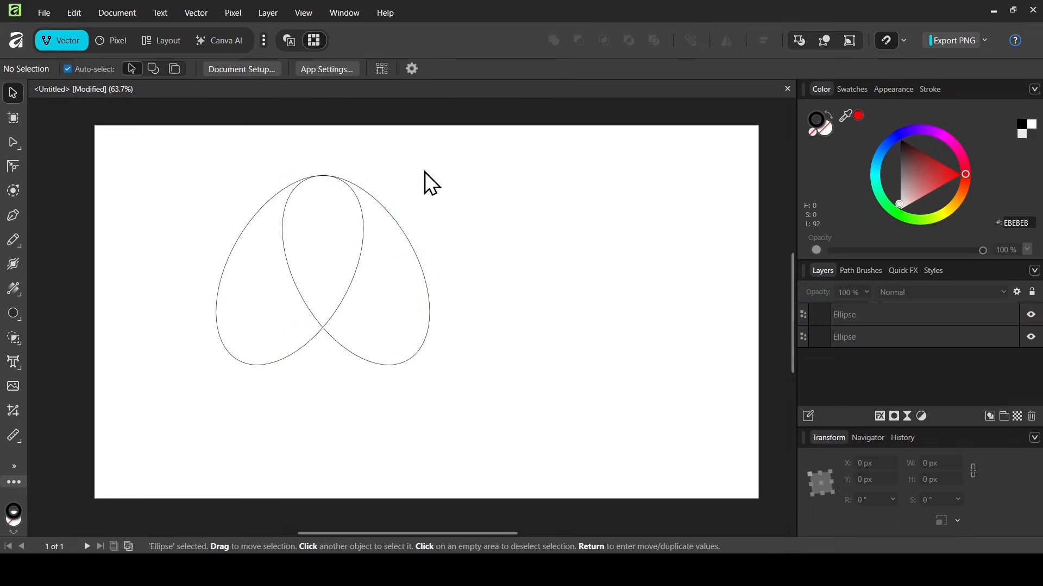
# Duplicate the right-hand ellipse and rotate the copy until it lies horizontally
pyautogui.click(870, 440)
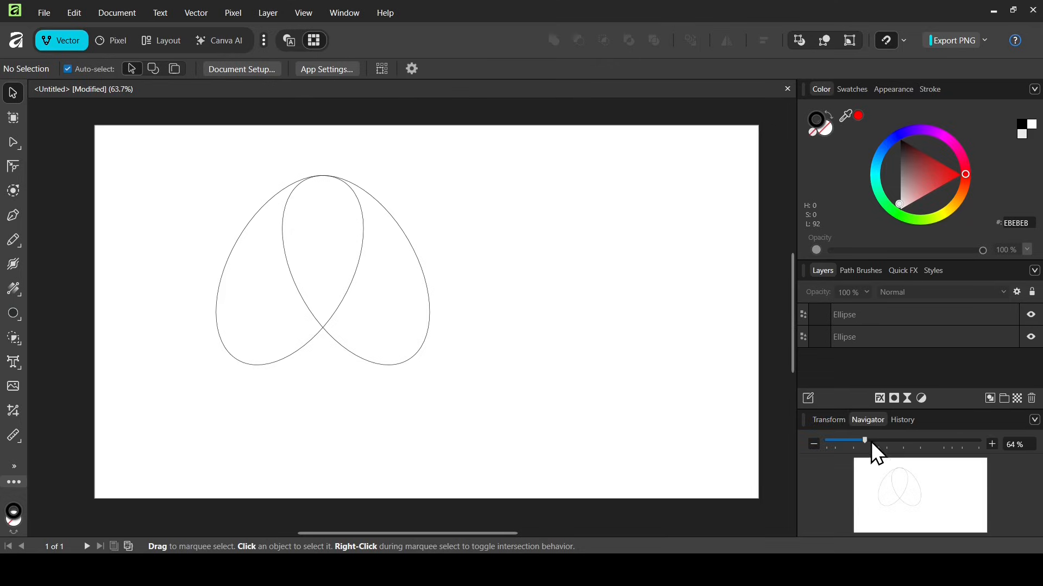
pyautogui.moveTo(867, 444); pyautogui.dragTo(887, 442)
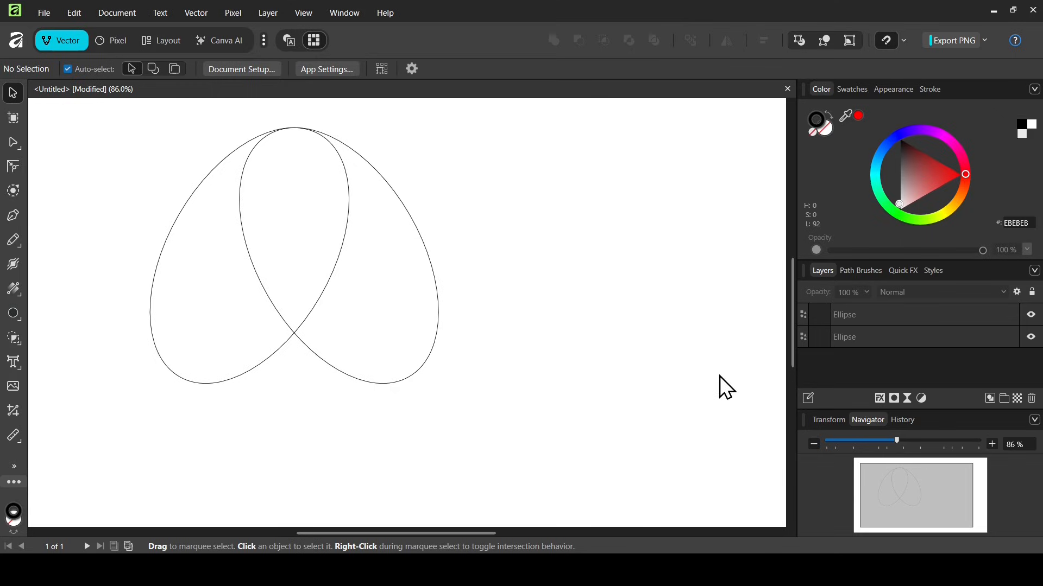
pyautogui.click(369, 161)
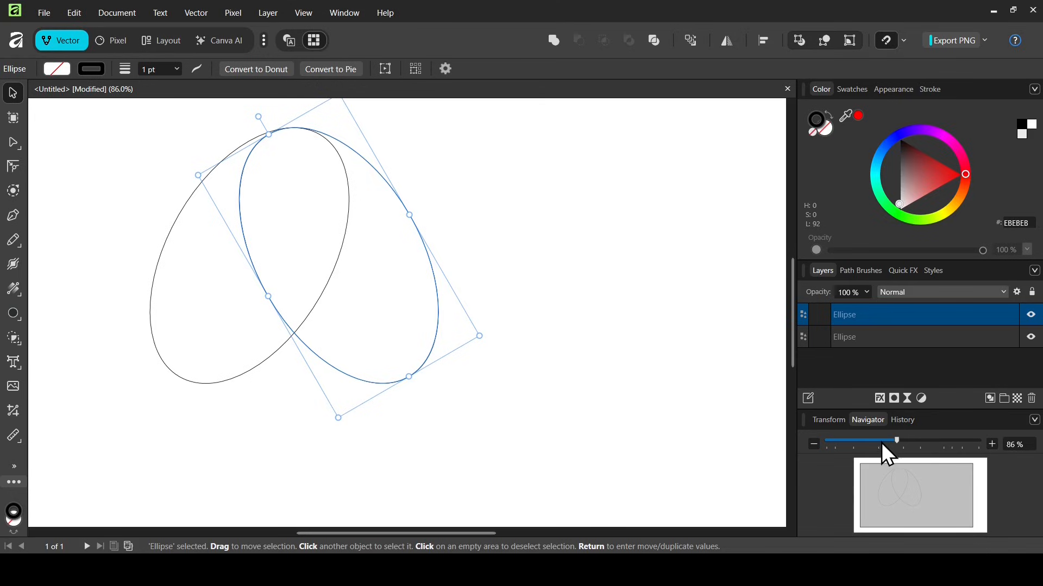
pyautogui.moveTo(890, 444); pyautogui.dragTo(882, 444)
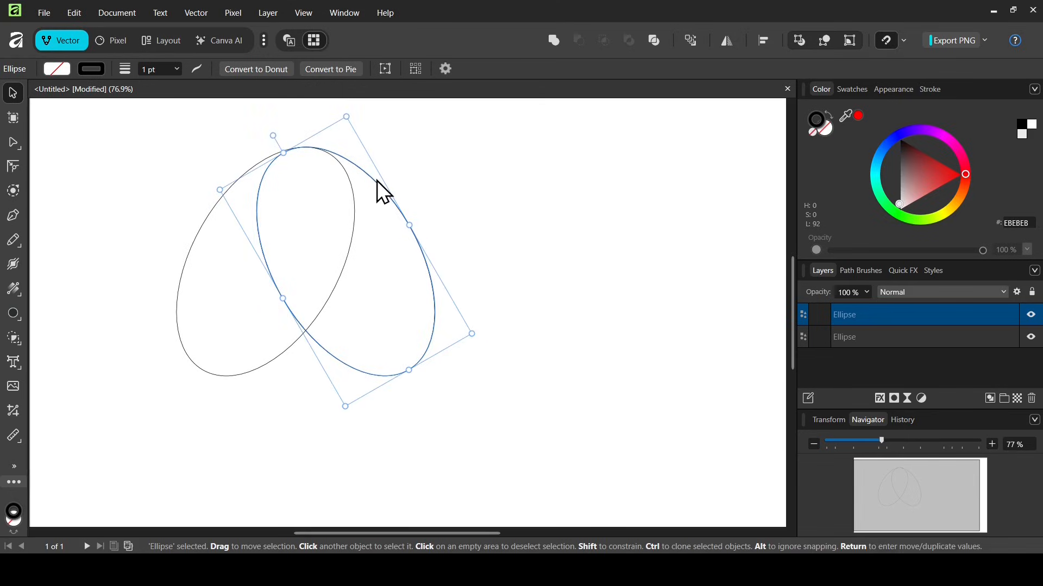
pyautogui.hotkey('ctrl', 'j')
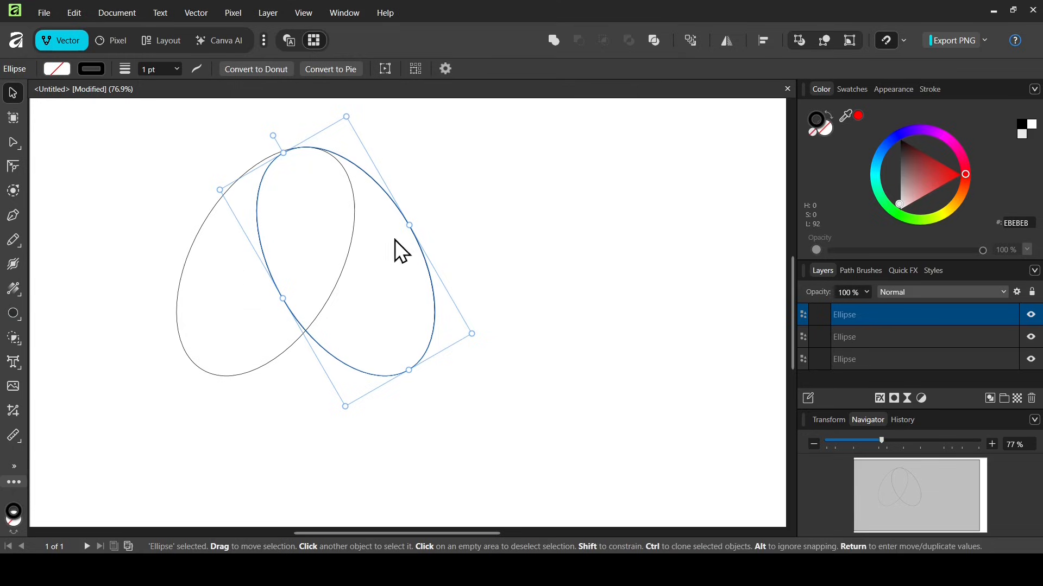
pyautogui.moveTo(275, 140); pyautogui.dragTo(235, 265)
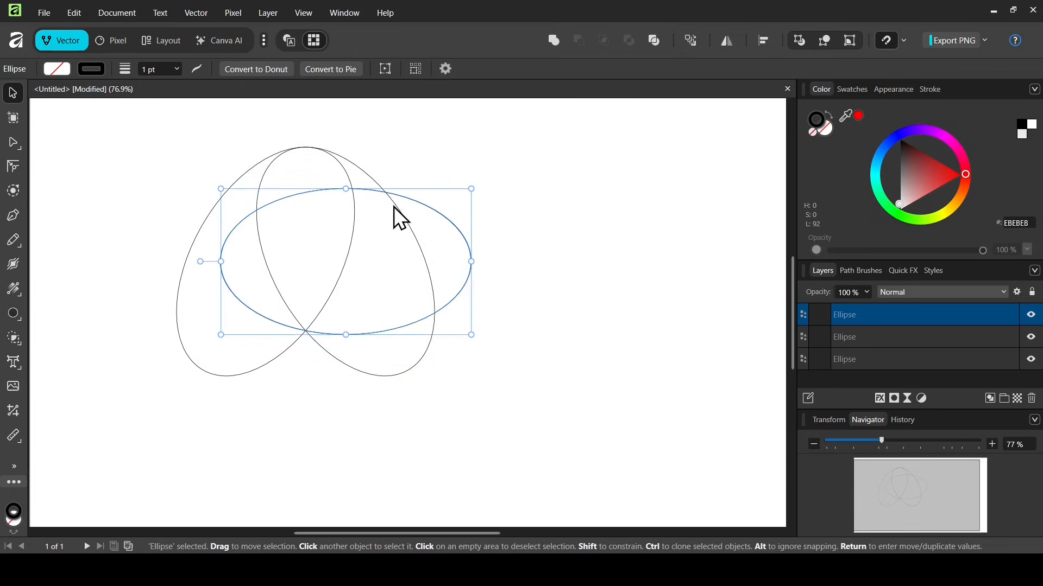
# Position the horizontal ellipse across the lower ends of the two tilted ellipses, centred on their crossing point
pyautogui.moveTo(417, 206); pyautogui.dragTo(378, 273)
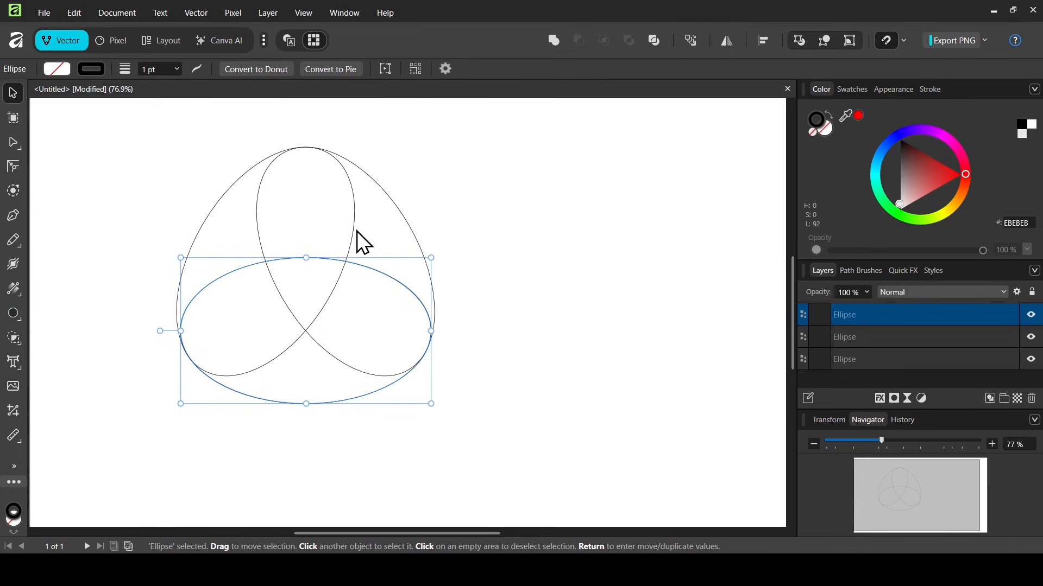
pyautogui.press('Up')
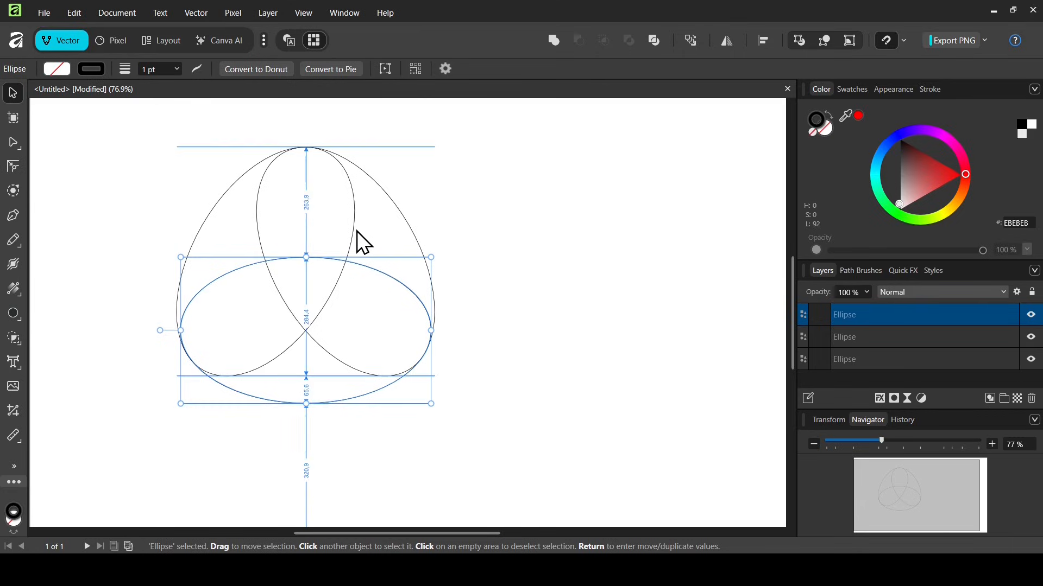
pyautogui.press('Right')
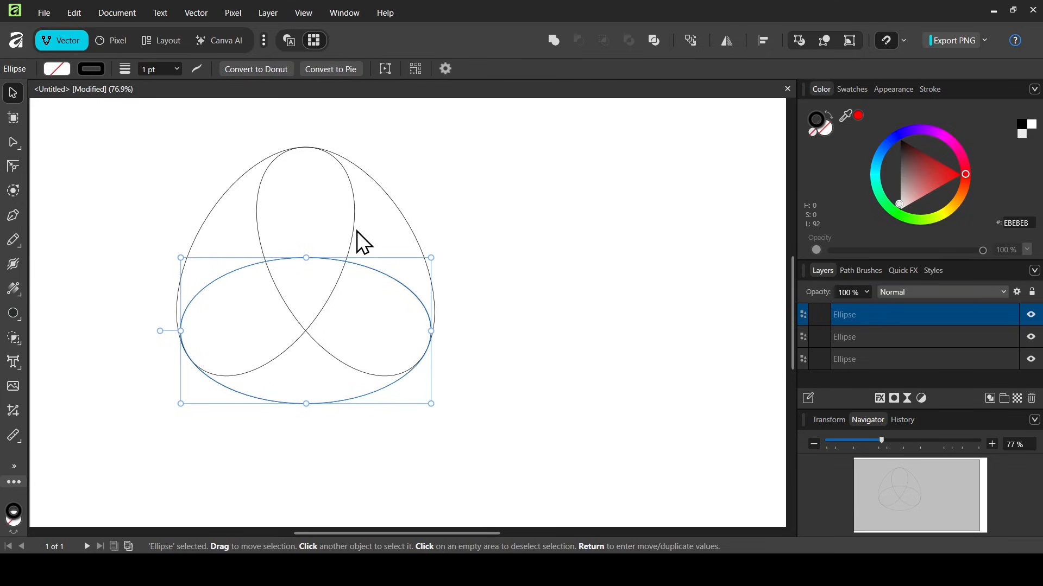
pyautogui.click(484, 256)
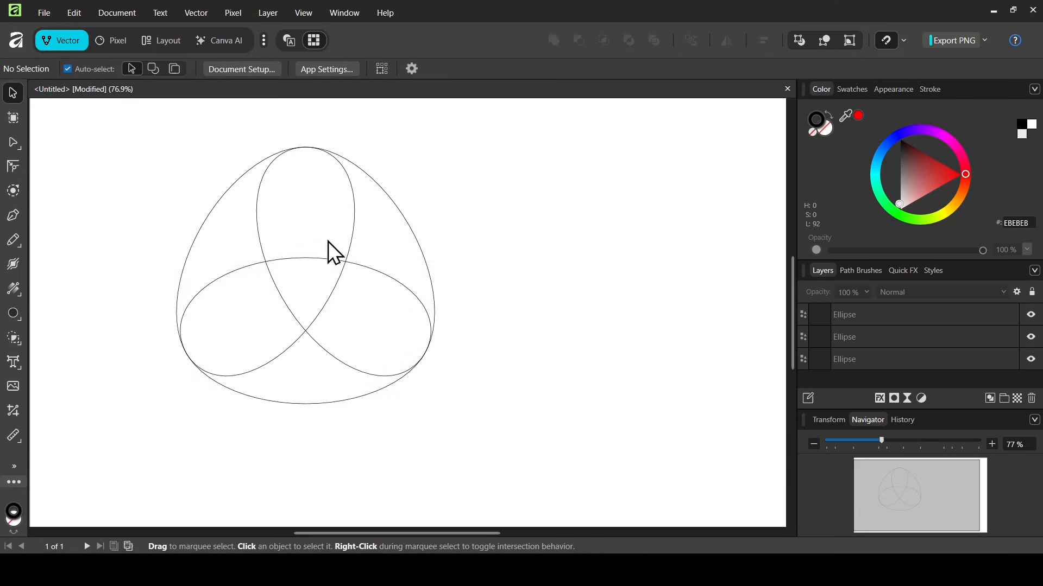
# Select all three ellipses and merge their adjacent areas with the Shape Builder into three interlocking petals around a central triangle
pyautogui.moveTo(132, 127); pyautogui.dragTo(503, 433)
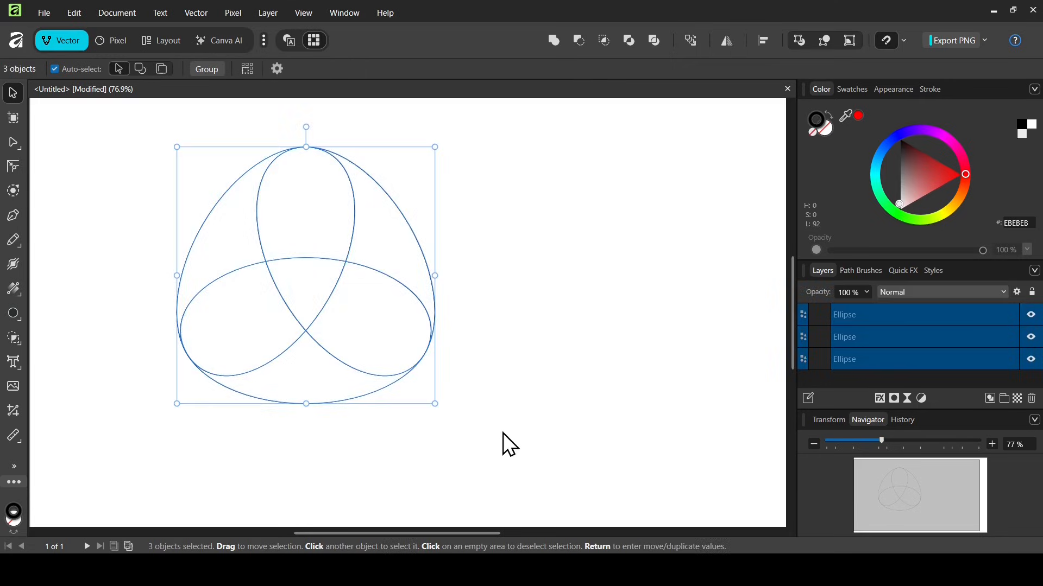
pyautogui.click(16, 338)
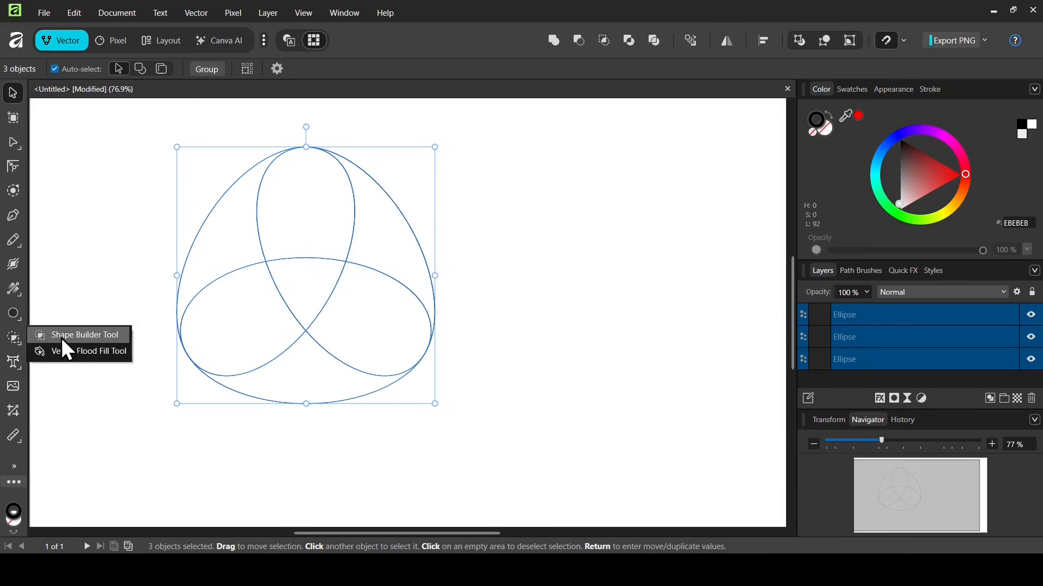
pyautogui.click(66, 335)
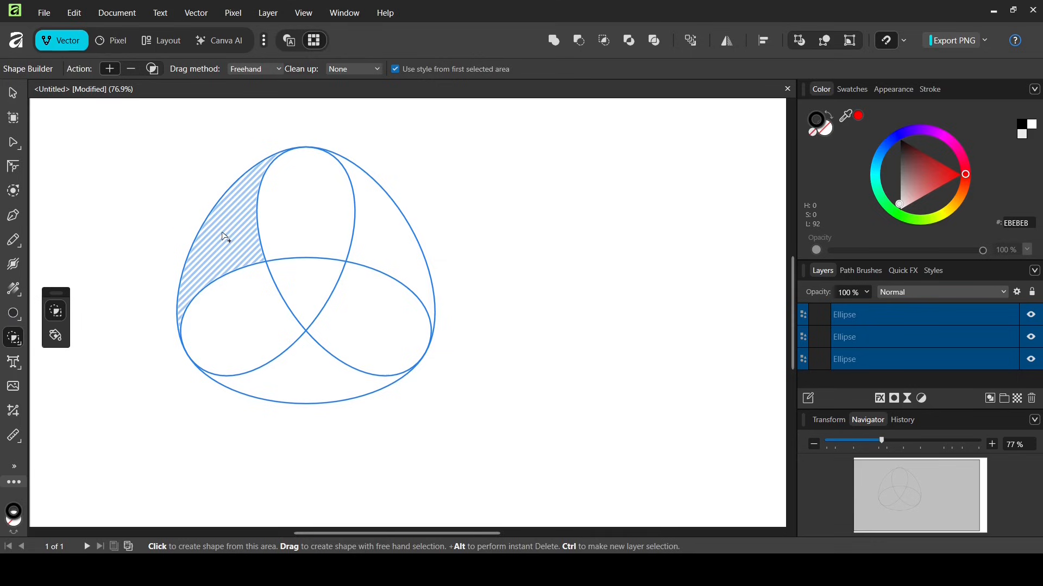
pyautogui.moveTo(222, 235)
pyautogui.mouseDown()
pyautogui.moveTo(276, 186)
pyautogui.moveTo(336, 185)
pyautogui.mouseUp()
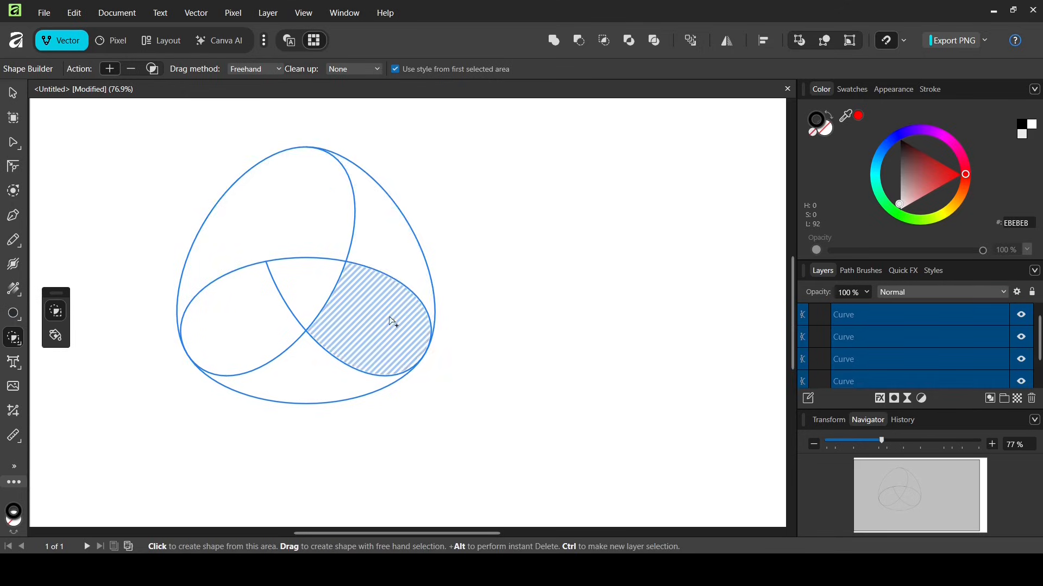
pyautogui.moveTo(387, 231)
pyautogui.mouseDown()
pyautogui.moveTo(402, 242)
pyautogui.moveTo(405, 304)
pyautogui.moveTo(395, 343)
pyautogui.moveTo(391, 334)
pyautogui.mouseUp()
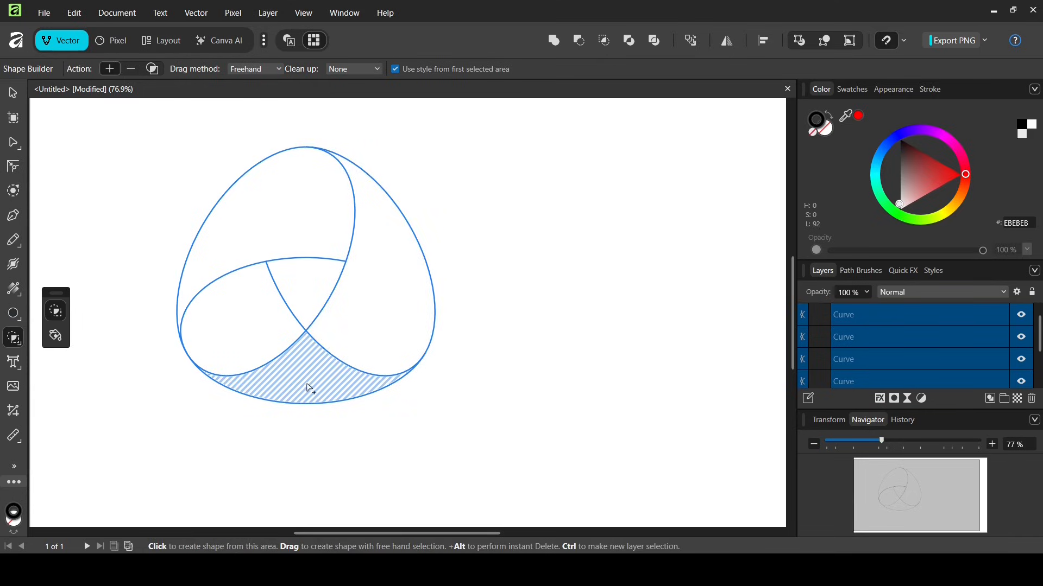
pyautogui.moveTo(311, 389)
pyautogui.mouseDown()
pyautogui.moveTo(268, 370)
pyautogui.moveTo(233, 314)
pyautogui.mouseUp()
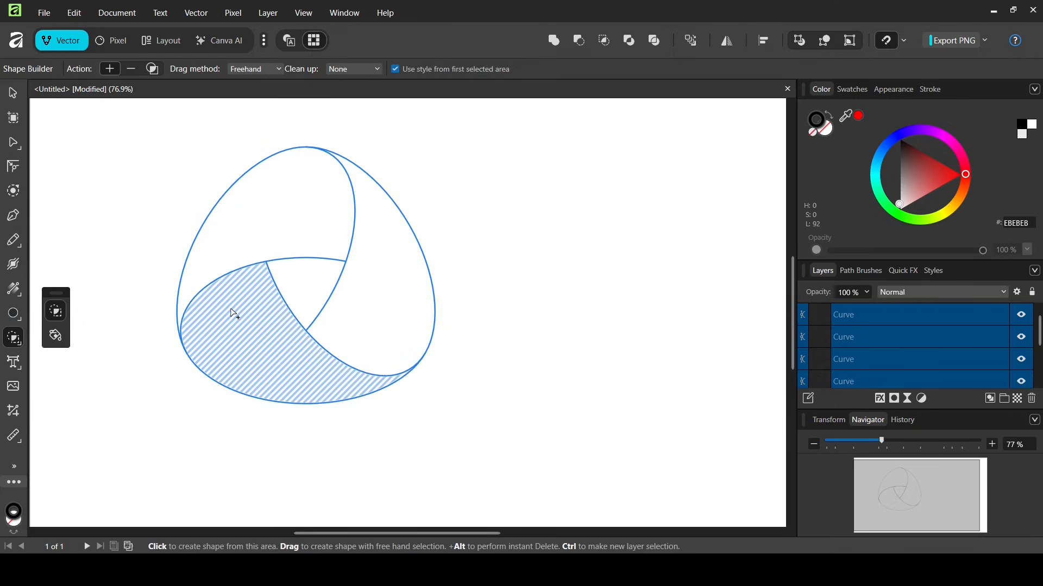
# Move all the merged curves together to the middle of the page
pyautogui.click(13, 94)
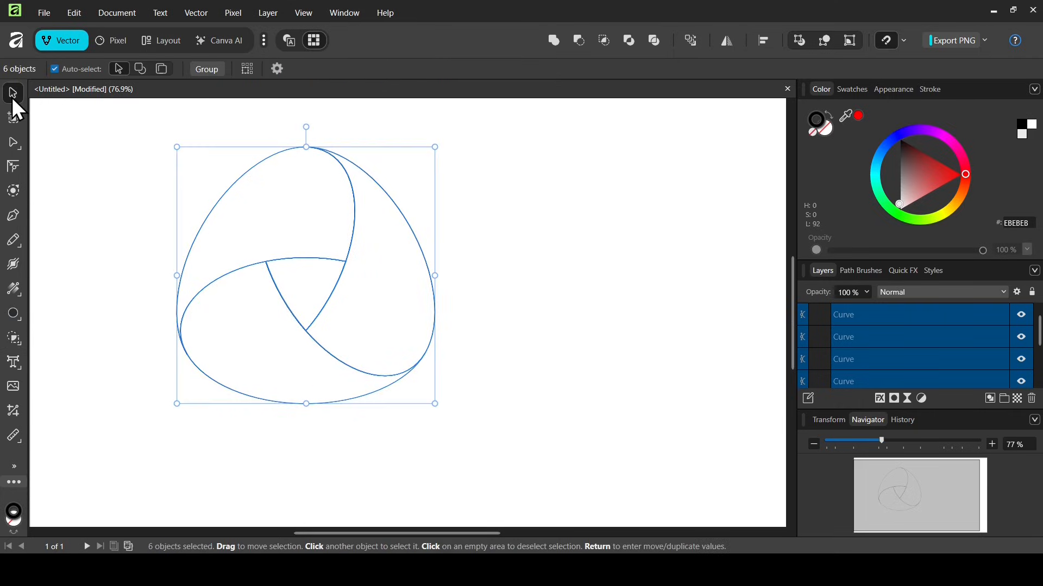
pyautogui.moveTo(284, 234); pyautogui.dragTo(409, 270)
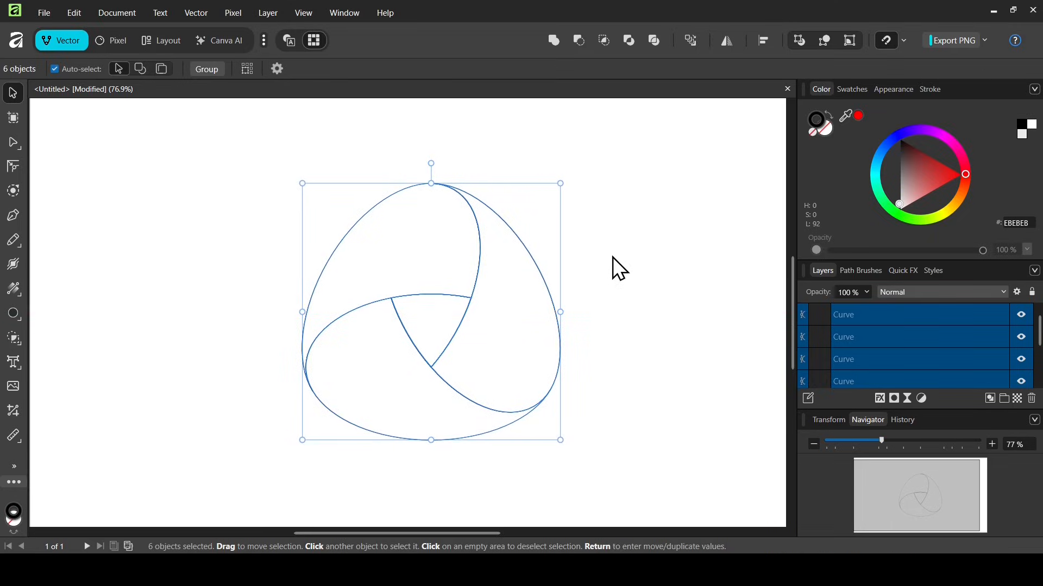
# Delete the three stacked central triangle curves, leaving only the three petal curves
pyautogui.click(612, 256)
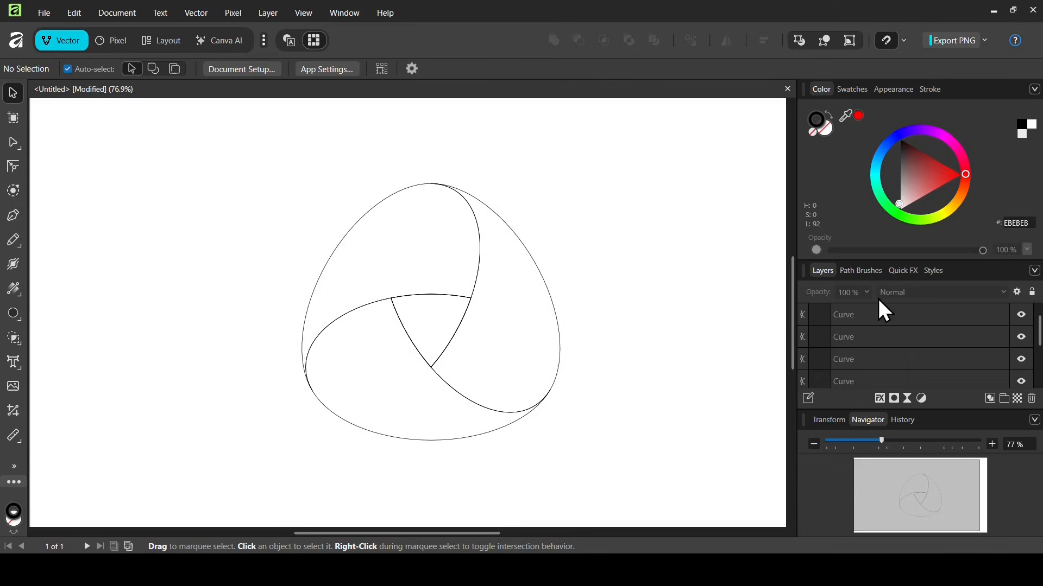
pyautogui.scroll(-2, 1039, 361)
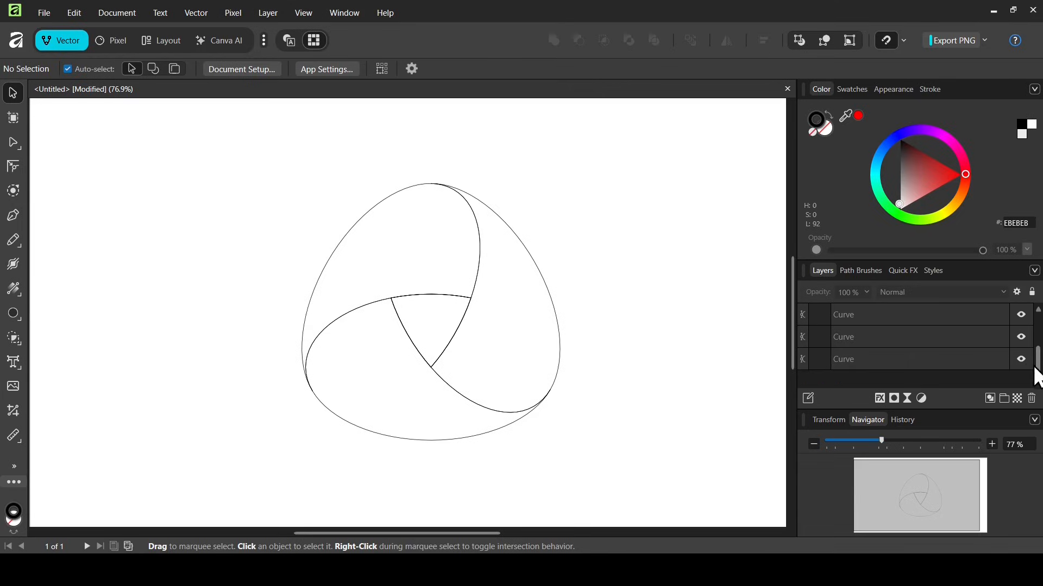
pyautogui.click(981, 355)
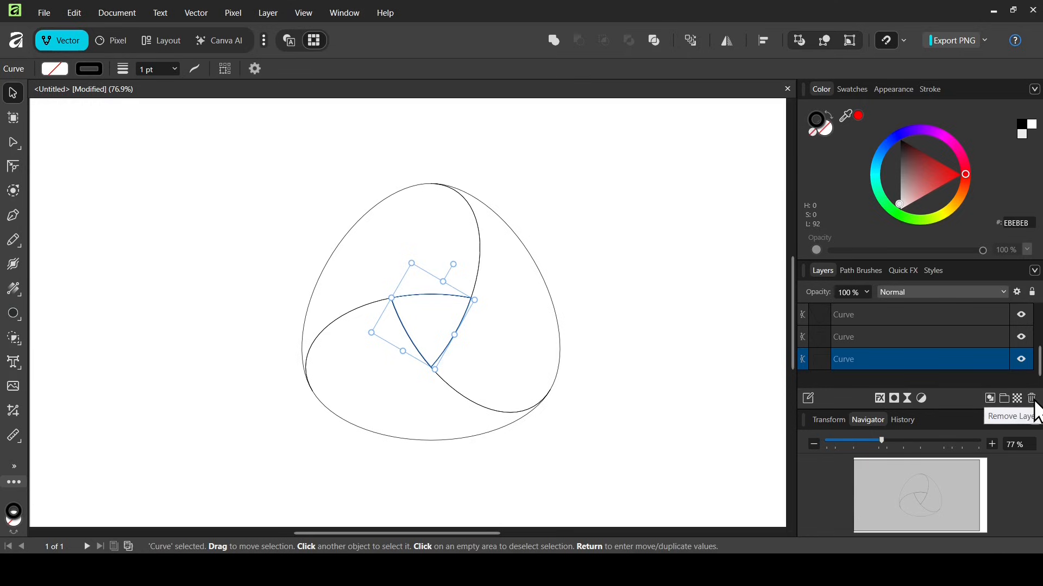
pyautogui.click(1032, 402)
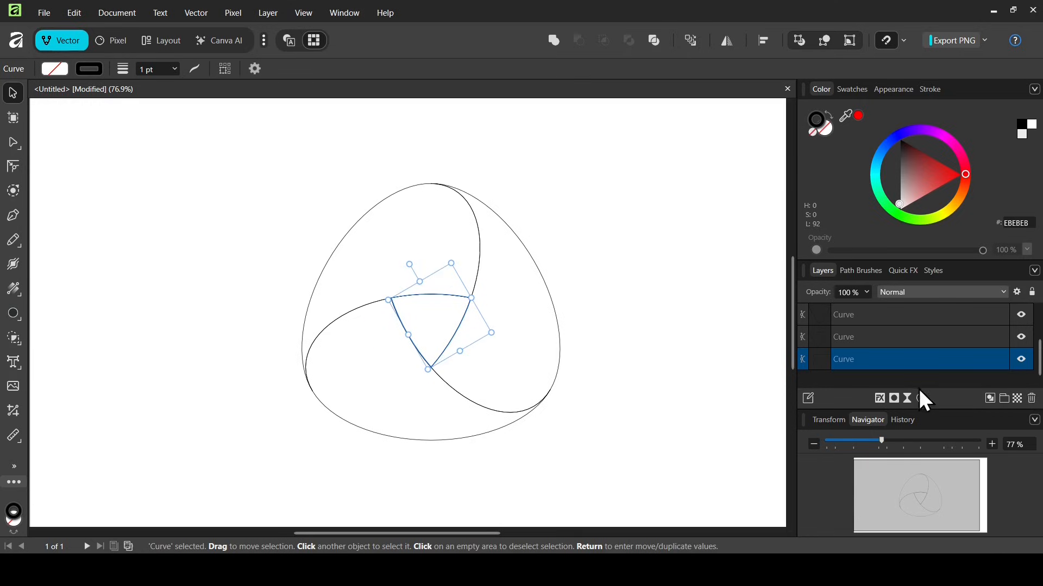
pyautogui.click(1032, 399)
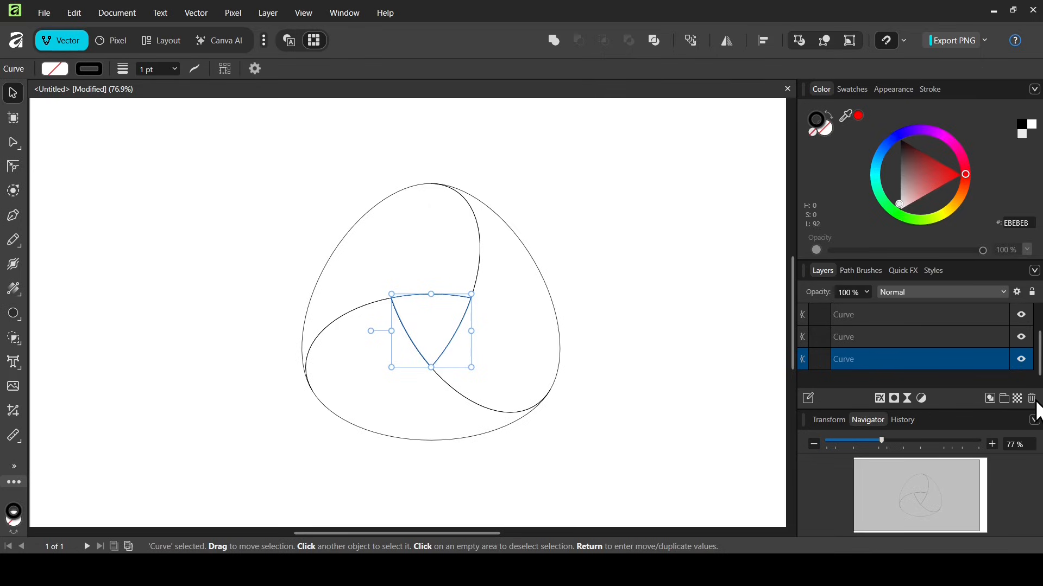
pyautogui.click(1033, 399)
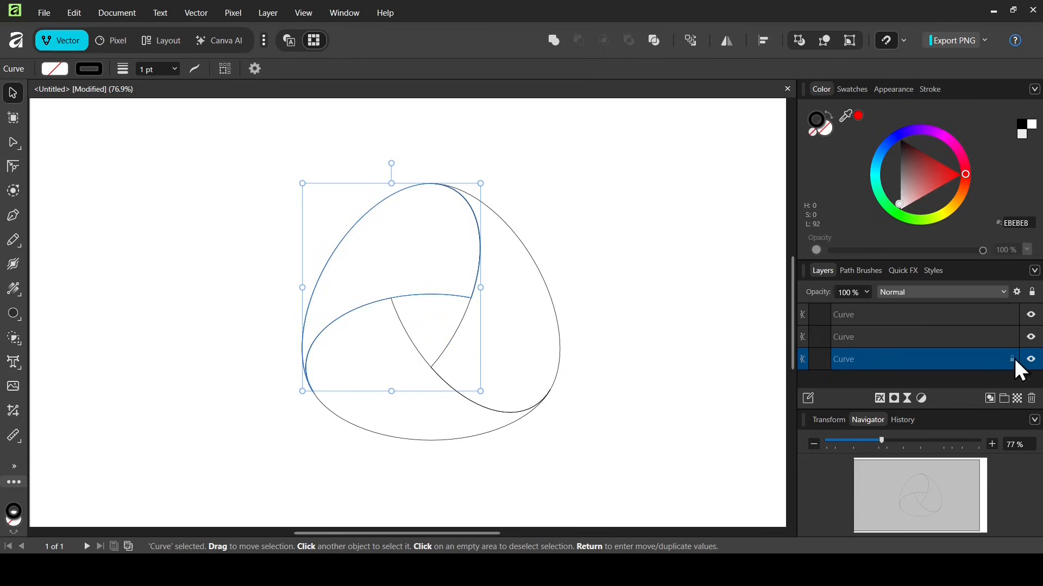
# Apply a linear gradient fill to the upper-left petal and set its right-hand end stop to black (000000)
pyautogui.click(855, 341)
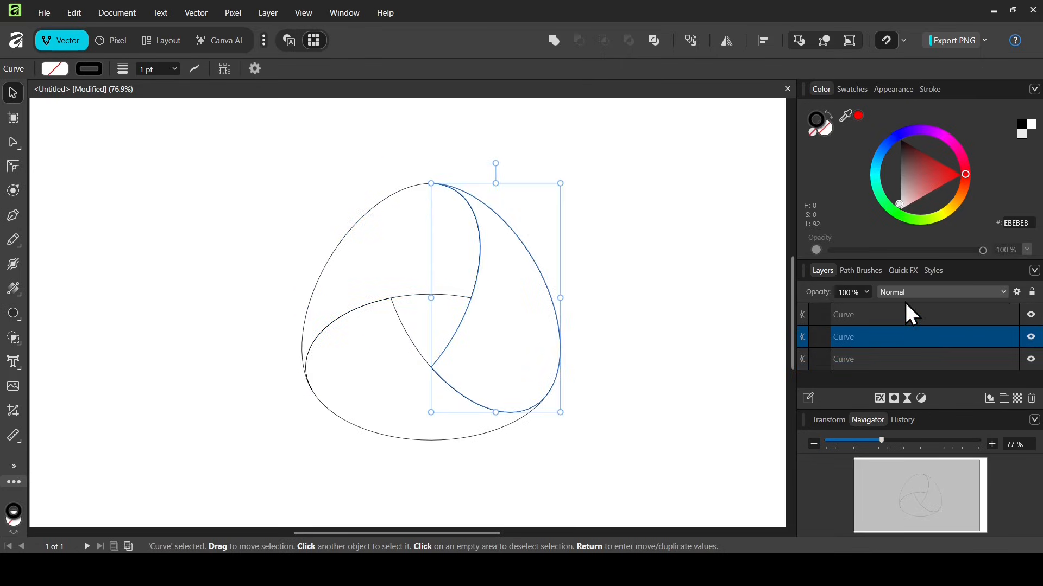
pyautogui.click(906, 312)
pyautogui.click(895, 359)
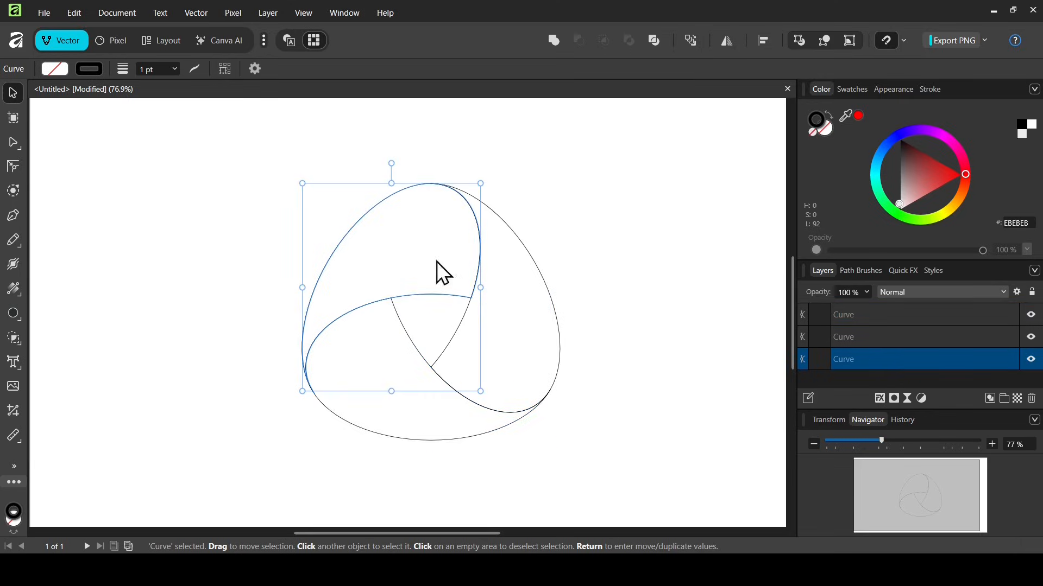
pyautogui.click(16, 288)
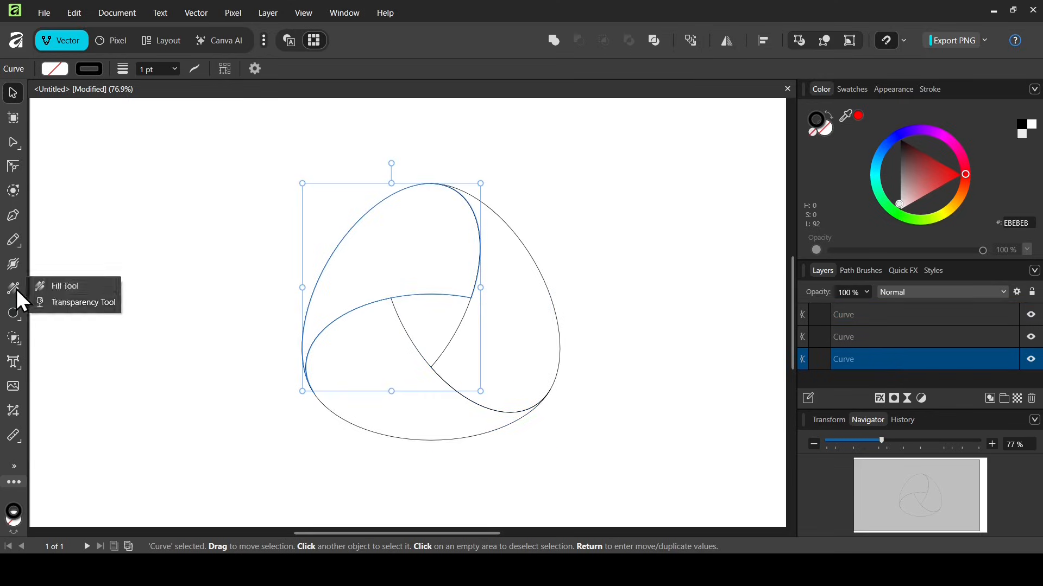
pyautogui.click(65, 291)
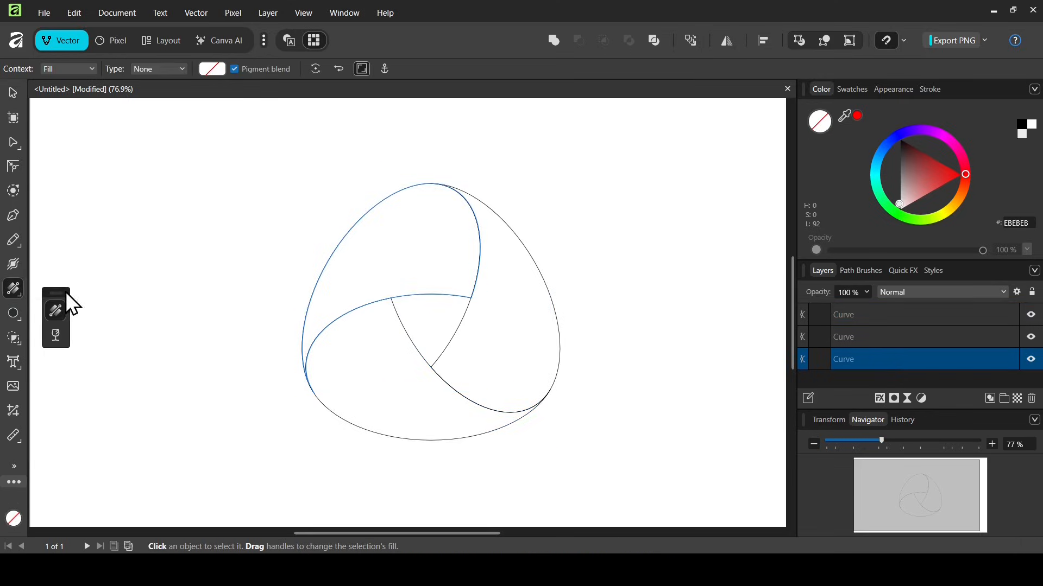
pyautogui.click(161, 71)
pyautogui.click(153, 116)
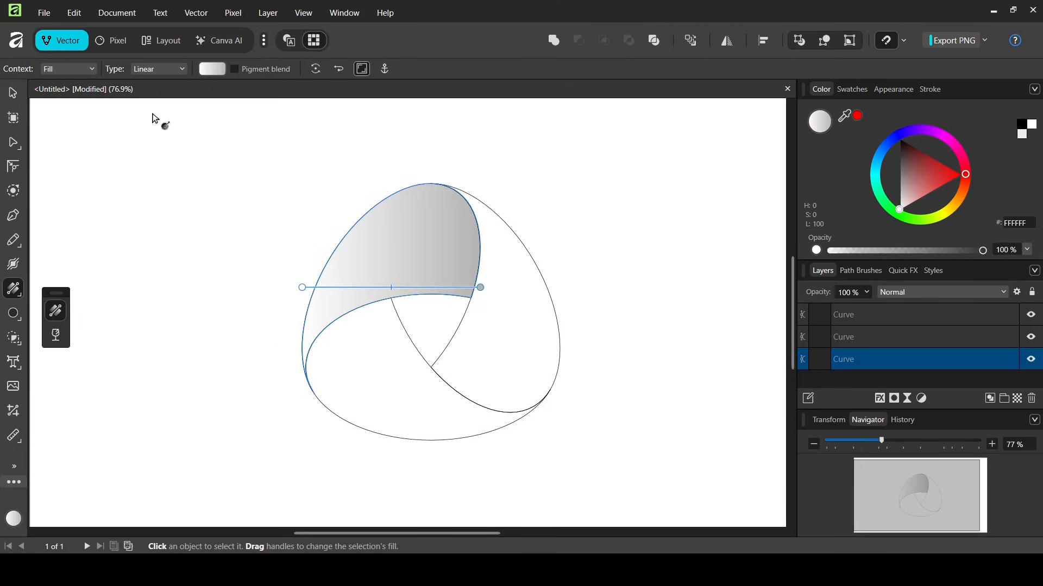
pyautogui.click(480, 288)
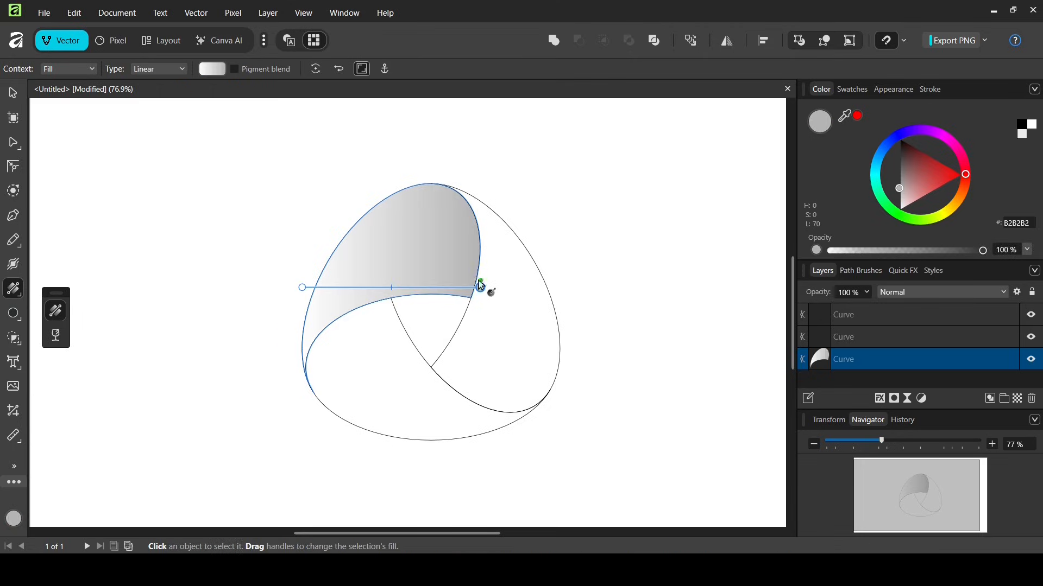
pyautogui.moveTo(904, 172); pyautogui.dragTo(862, 101)
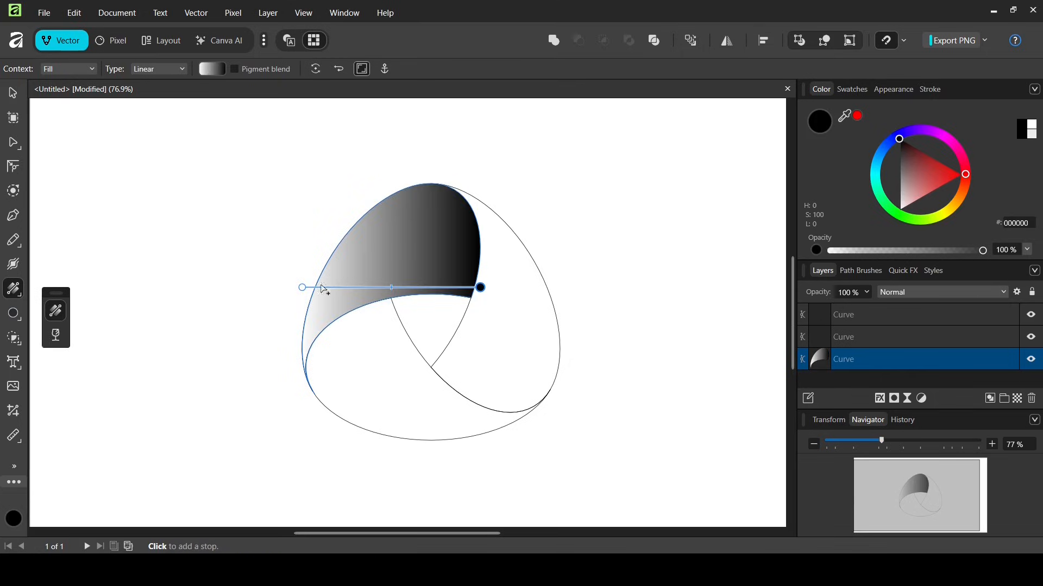
# Set the upper-left petal's start stop to red (FF0000) at its left edge and extend the black stop past its right edge
pyautogui.moveTo(302, 287); pyautogui.dragTo(315, 287)
pyautogui.moveTo(936, 179); pyautogui.dragTo(963, 174)
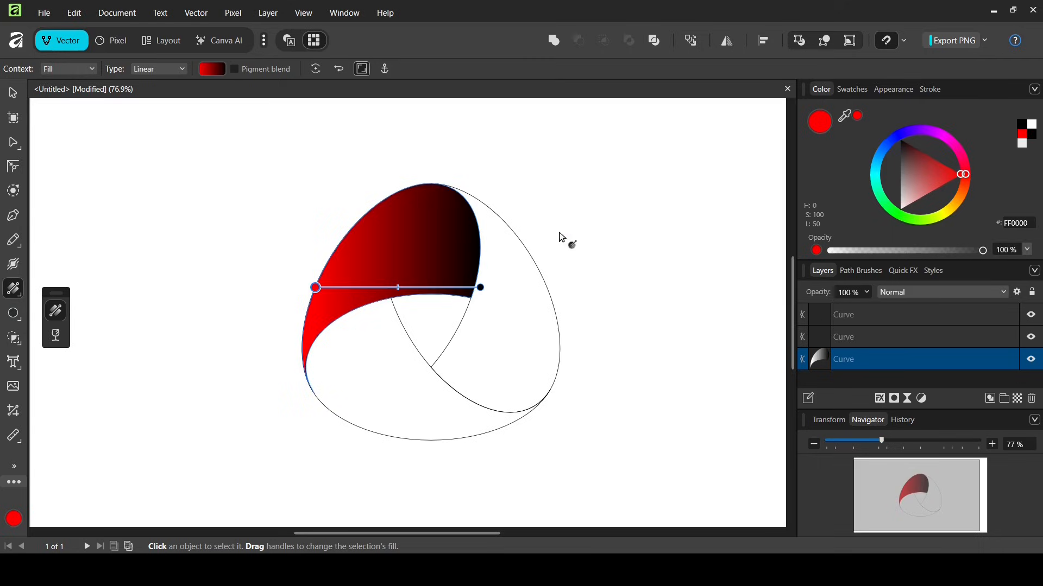
pyautogui.moveTo(480, 287); pyautogui.dragTo(514, 287)
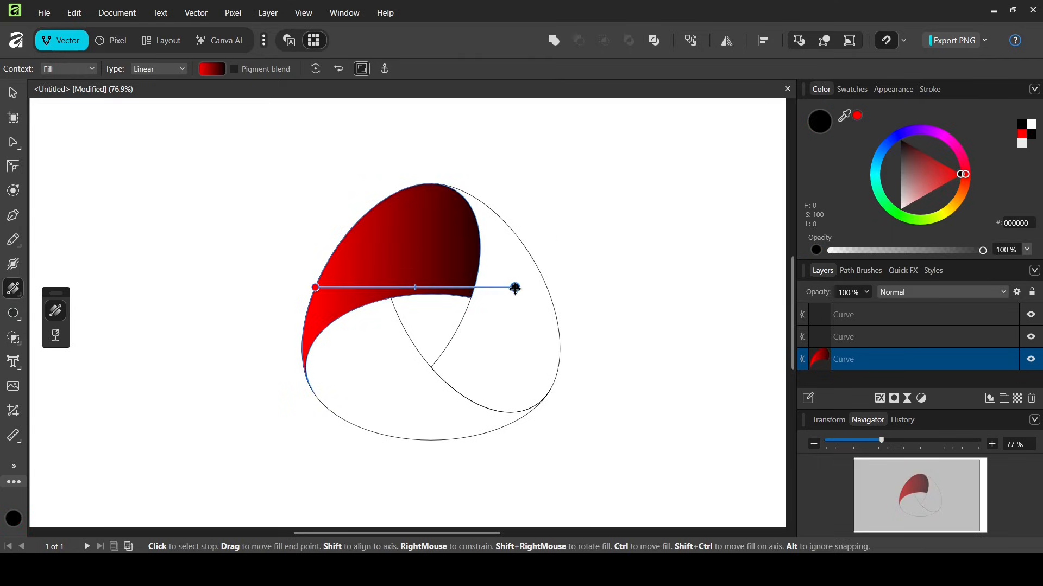
# Give the right-hand petal a linear gradient fill, with its end stop moved near the petal's upper tip and coloured blue (0082FF)
pyautogui.click(886, 337)
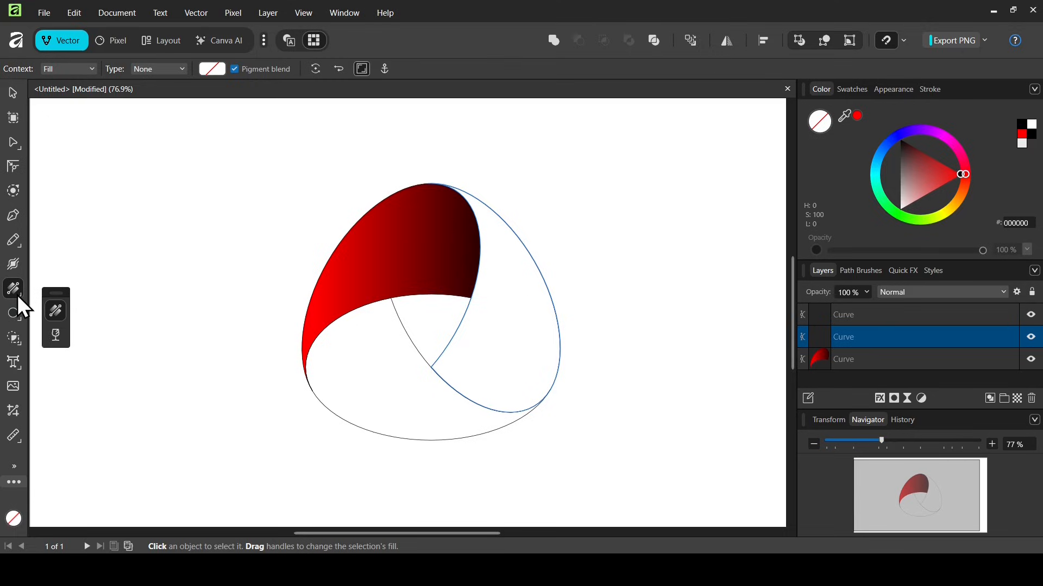
pyautogui.click(165, 72)
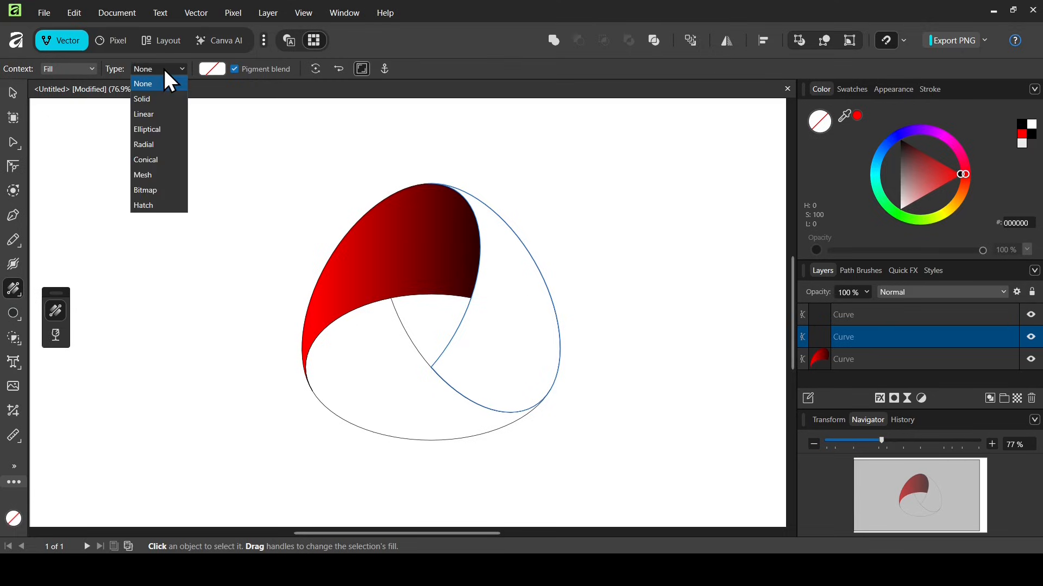
pyautogui.click(158, 115)
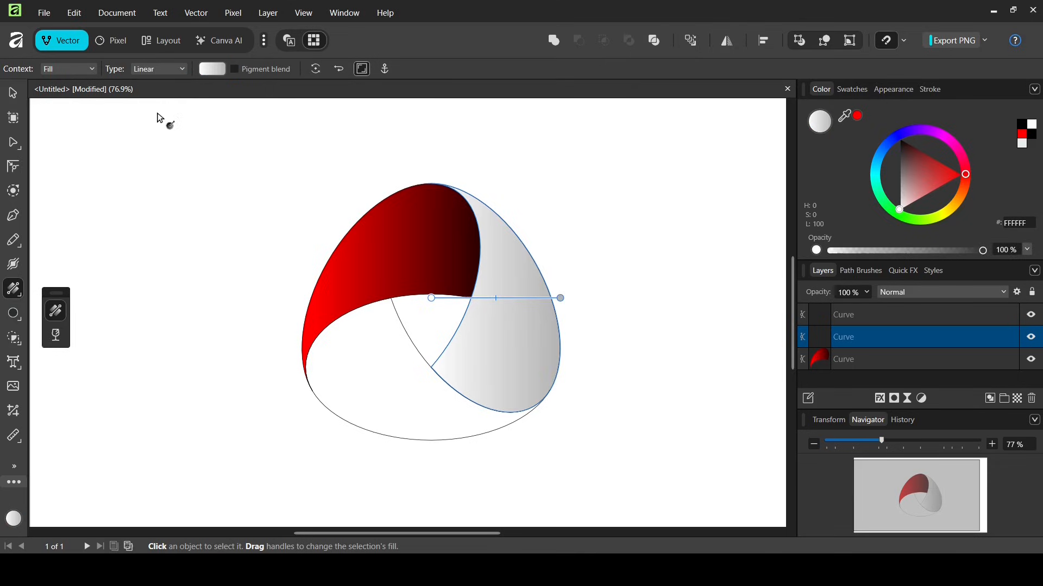
pyautogui.moveTo(560, 287); pyautogui.dragTo(481, 201)
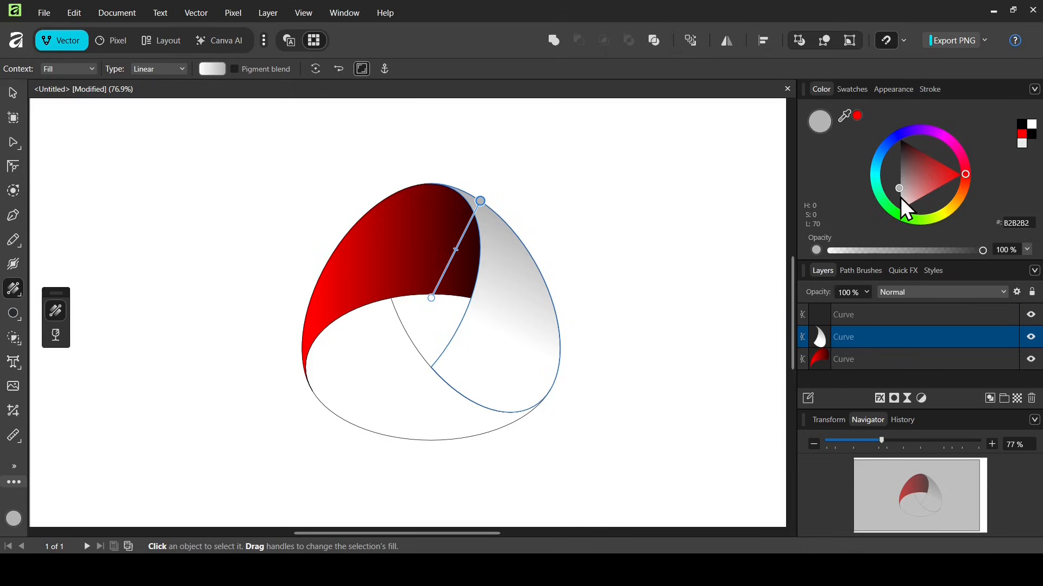
pyautogui.moveTo(878, 162); pyautogui.dragTo(882, 154)
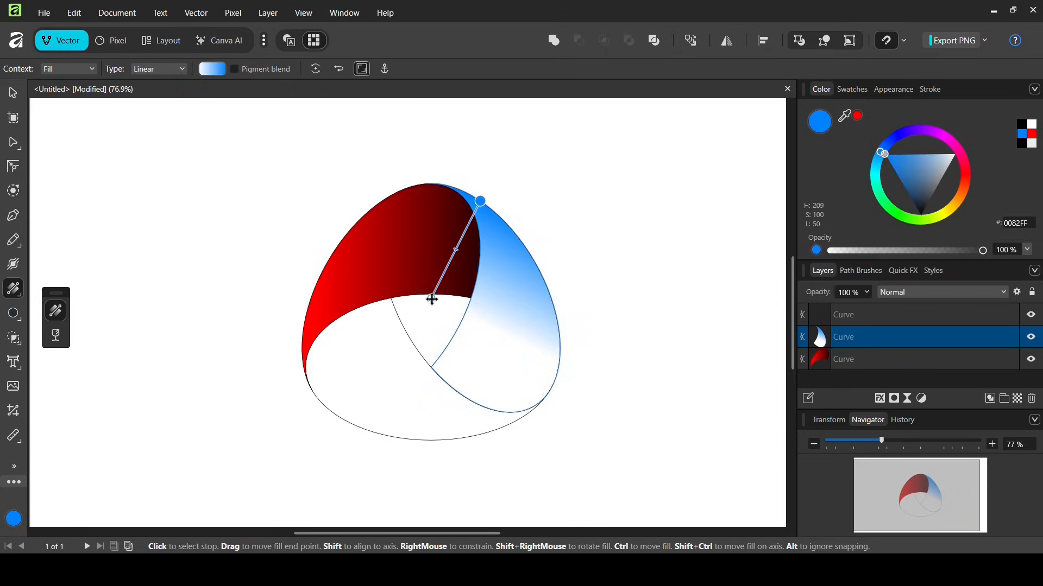
# Set the right-hand petal's other gradient stop to black (000000) and place it just below the petal's lower edge
pyautogui.moveTo(431, 298); pyautogui.dragTo(494, 410)
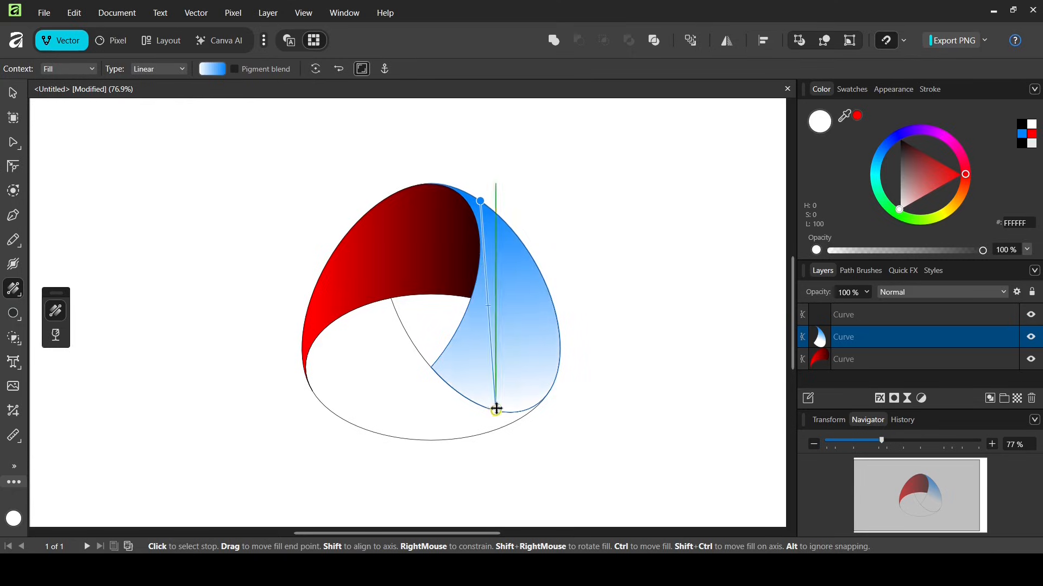
pyautogui.click(919, 175)
pyautogui.moveTo(918, 179); pyautogui.dragTo(835, 87)
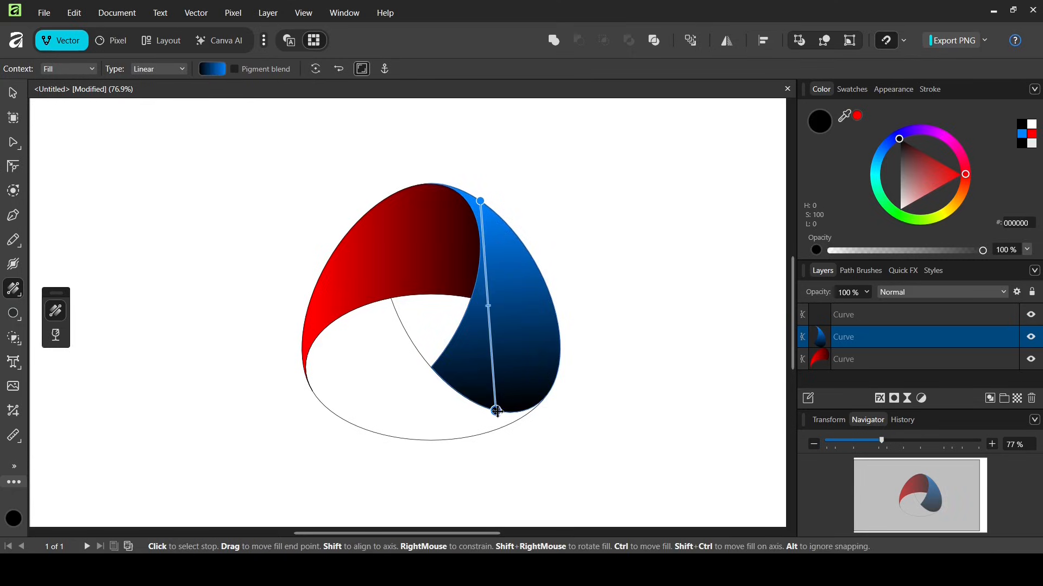
pyautogui.moveTo(496, 410); pyautogui.dragTo(510, 459)
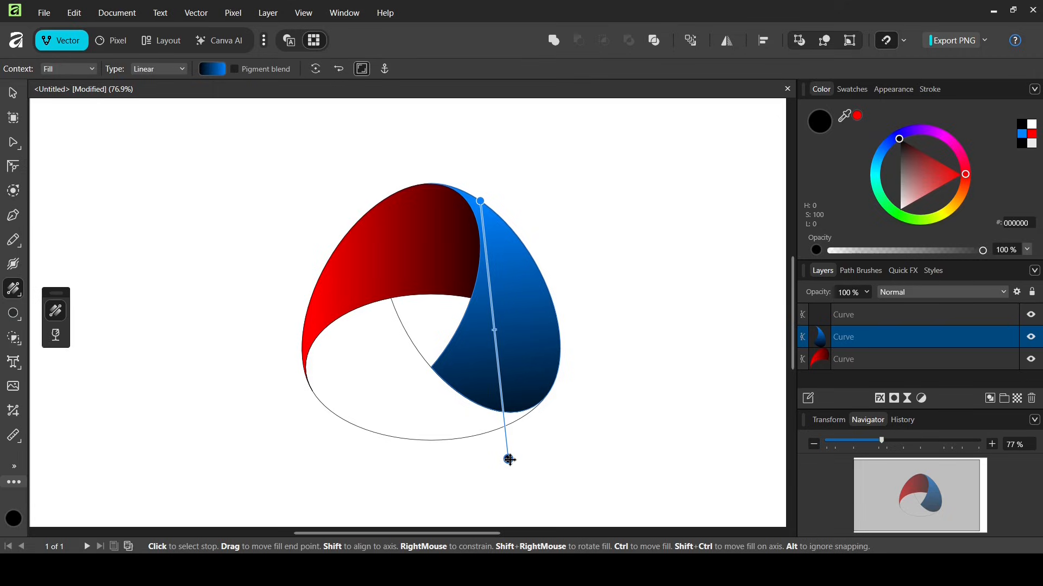
# Give the lower petal a linear gradient fill, with its end stop at the lower-right tip coloured green (09FF00)
pyautogui.click(895, 318)
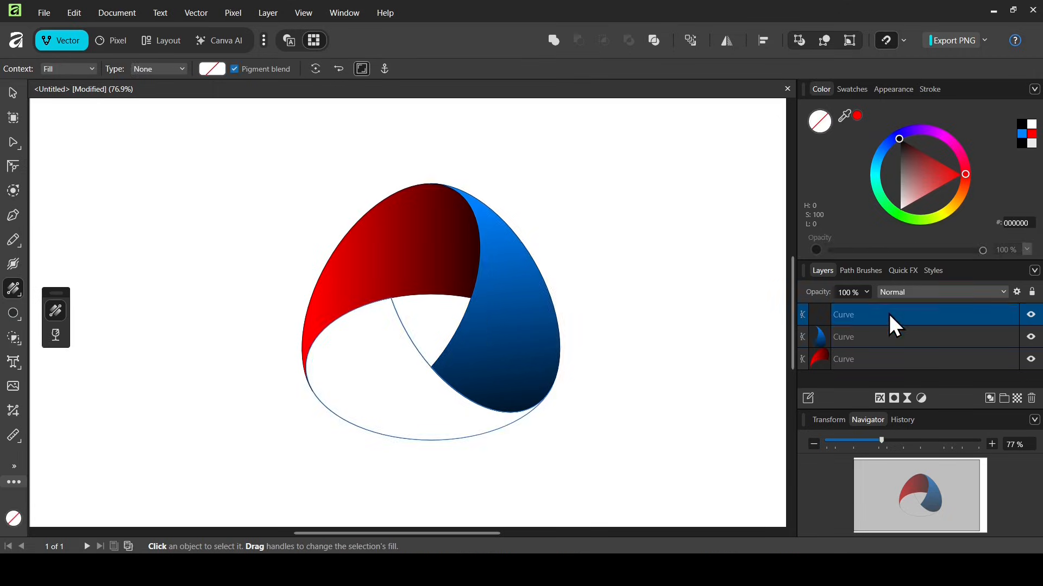
pyautogui.click(163, 68)
pyautogui.click(164, 113)
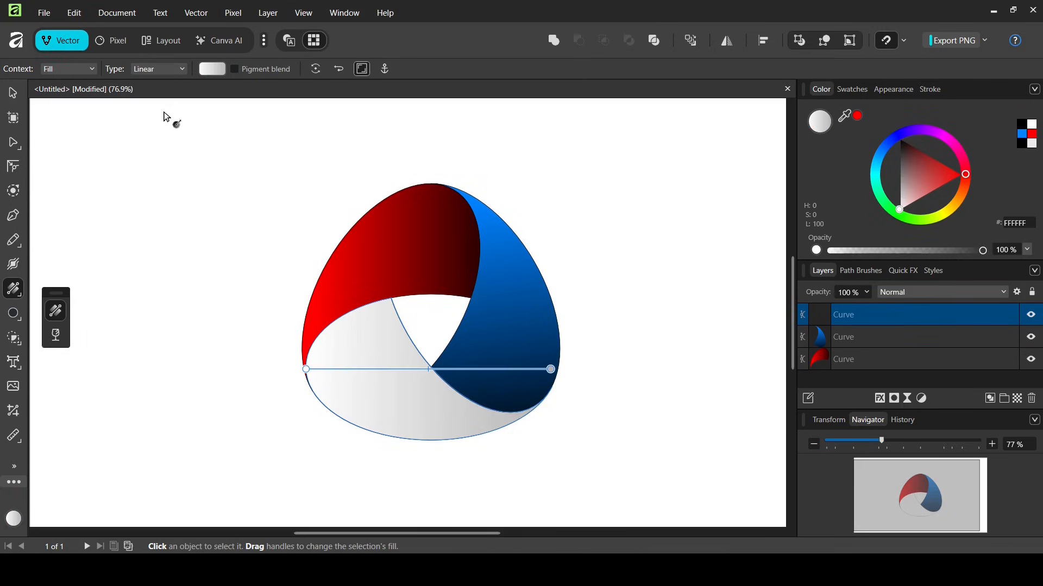
pyautogui.moveTo(552, 366); pyautogui.dragTo(530, 413)
pyautogui.click(899, 214)
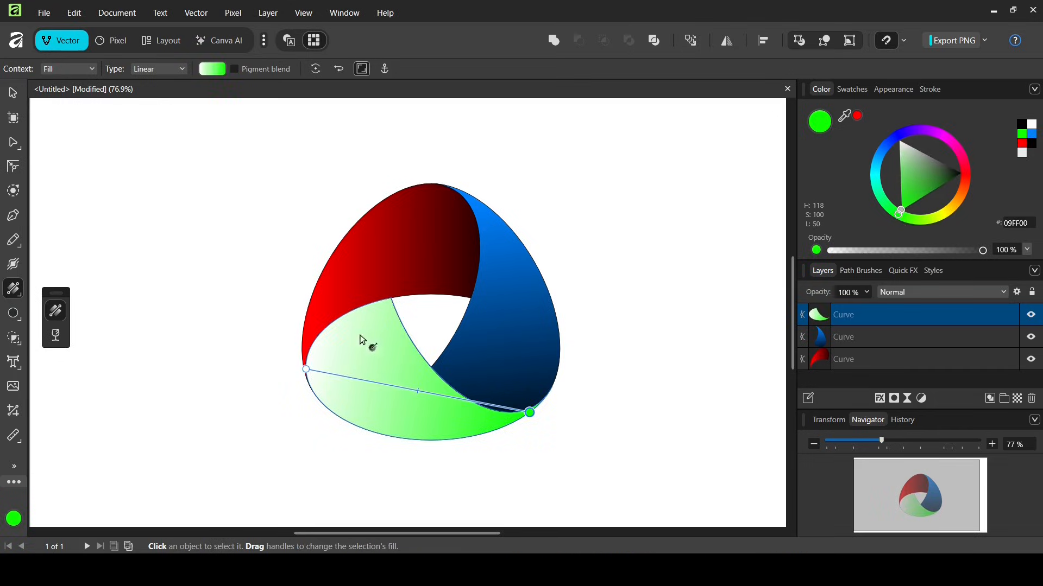
# Set the lower petal's start stop to black (000000) and move it up, outside the petal's upper-left edge
pyautogui.click(306, 369)
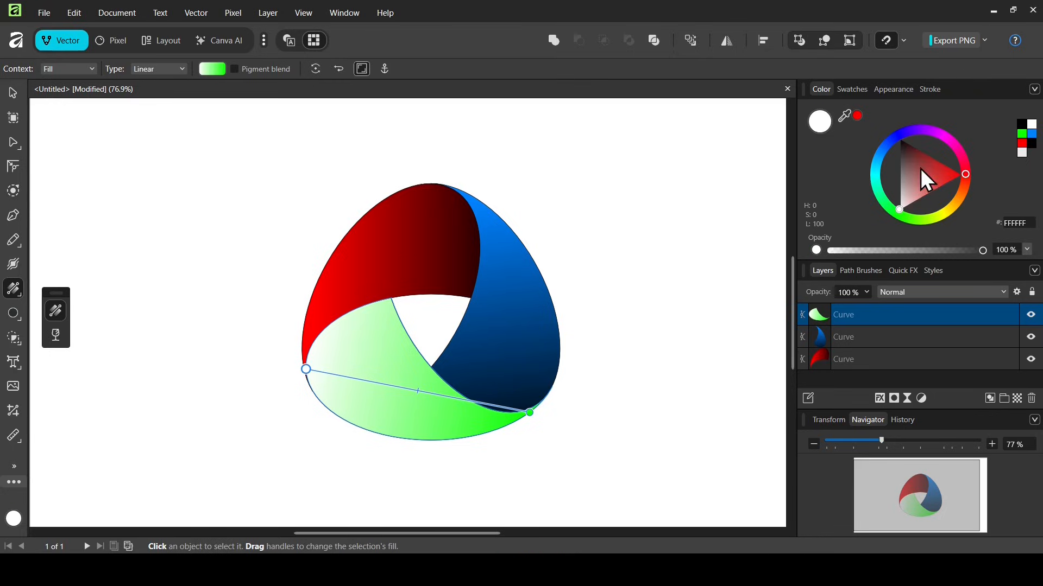
pyautogui.moveTo(920, 168); pyautogui.dragTo(833, 73)
pyautogui.moveTo(306, 370); pyautogui.dragTo(301, 311)
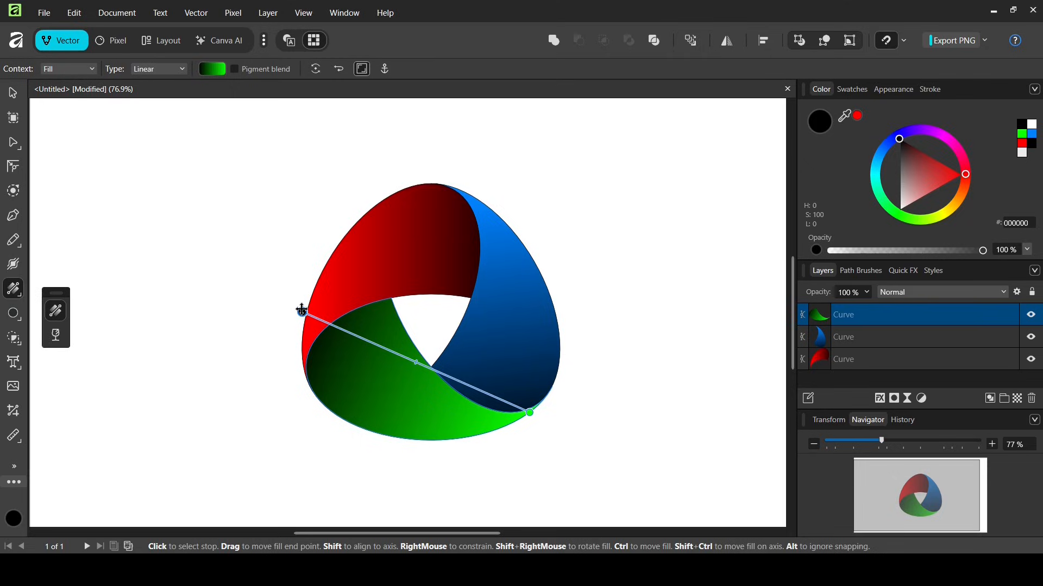
# Group the three petals, set the group's stroke width to 0 pt, and deselect it
pyautogui.click(13, 92)
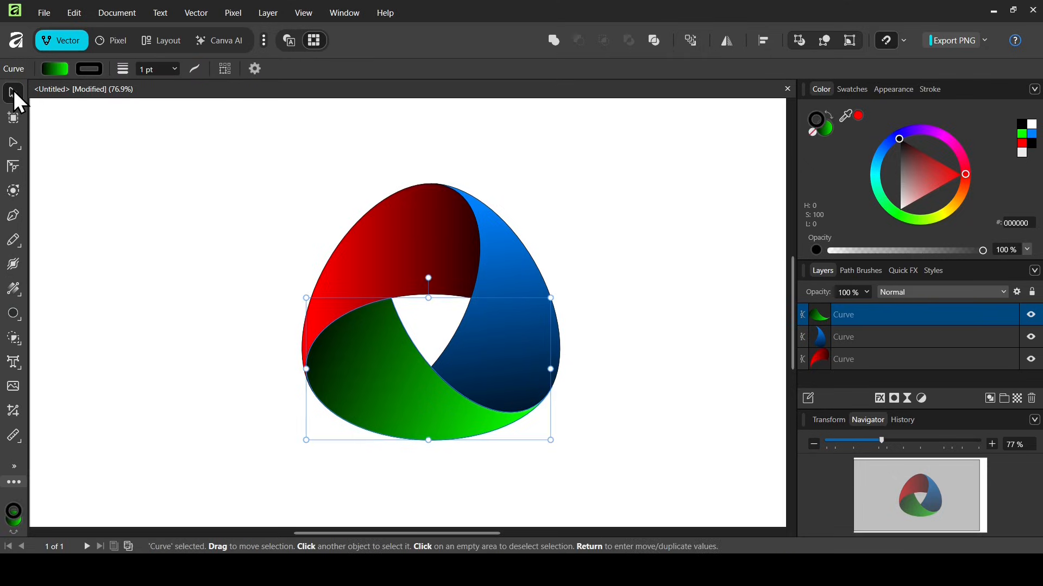
pyautogui.moveTo(256, 164); pyautogui.dragTo(605, 461)
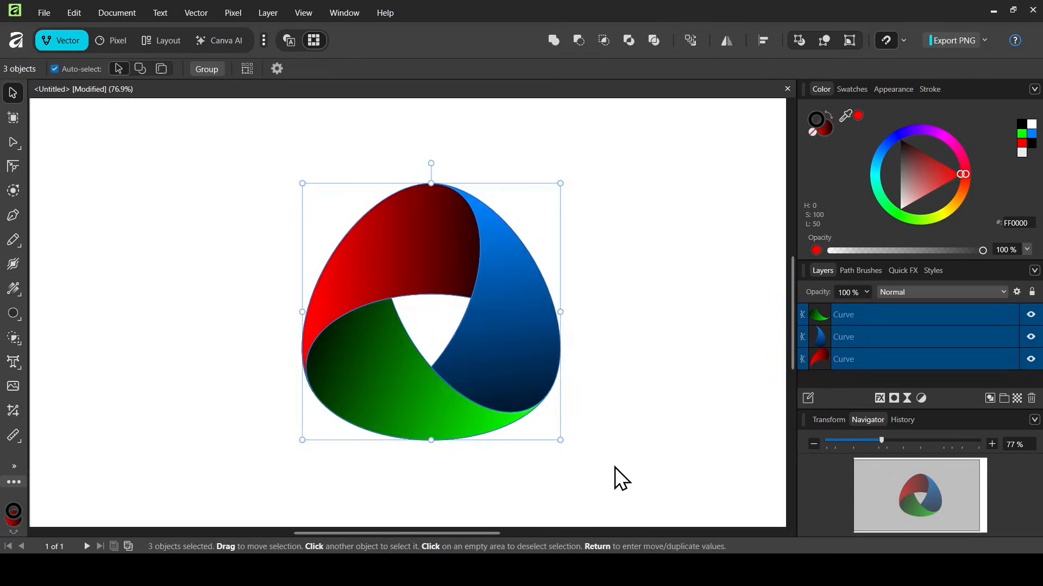
pyautogui.click(210, 70)
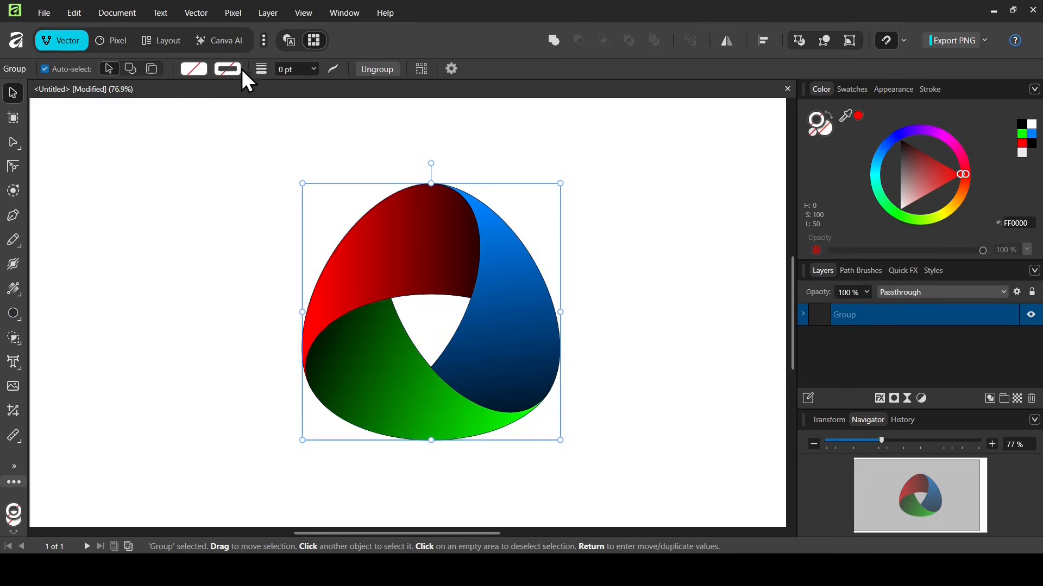
pyautogui.click(315, 69)
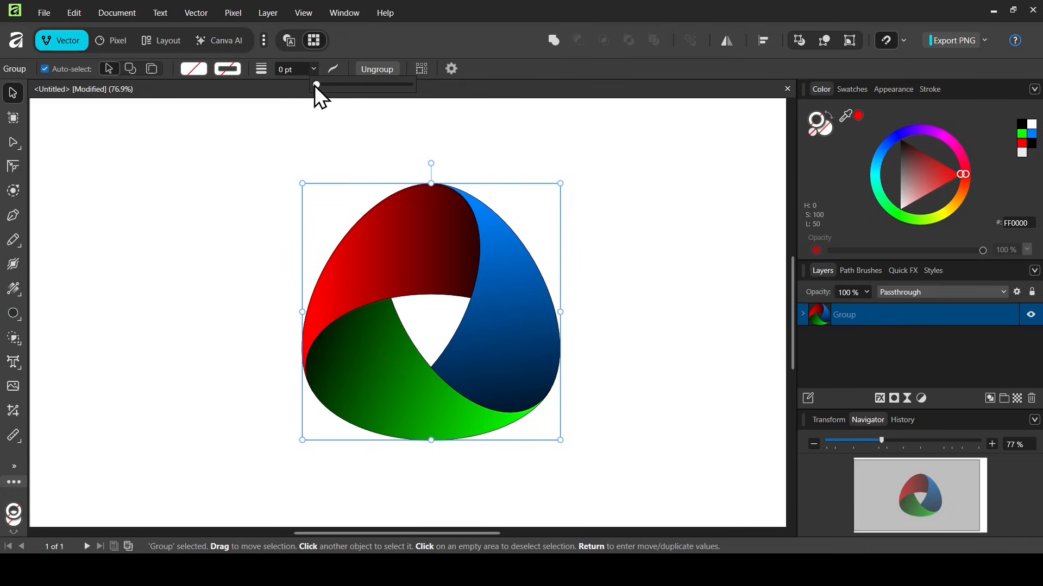
pyautogui.moveTo(316, 84)
pyautogui.mouseDown()
pyautogui.moveTo(359, 89)
pyautogui.moveTo(305, 91)
pyautogui.mouseUp()
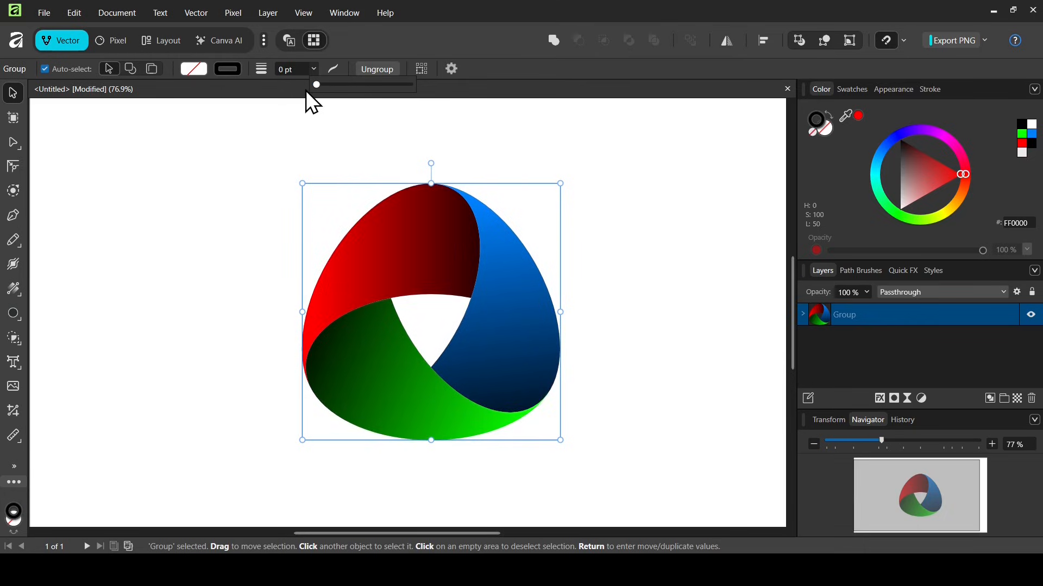
pyautogui.click(582, 197)
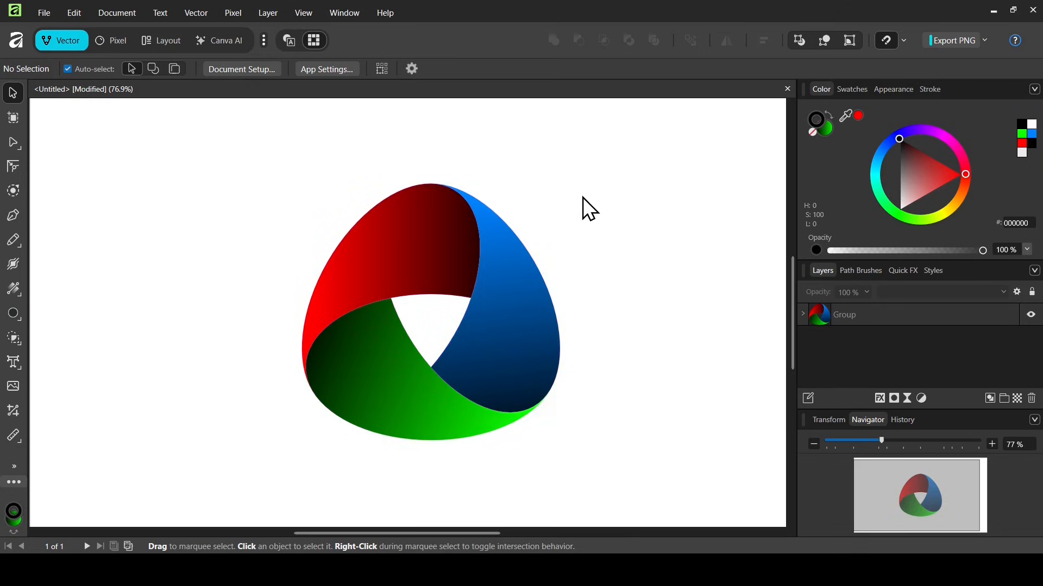